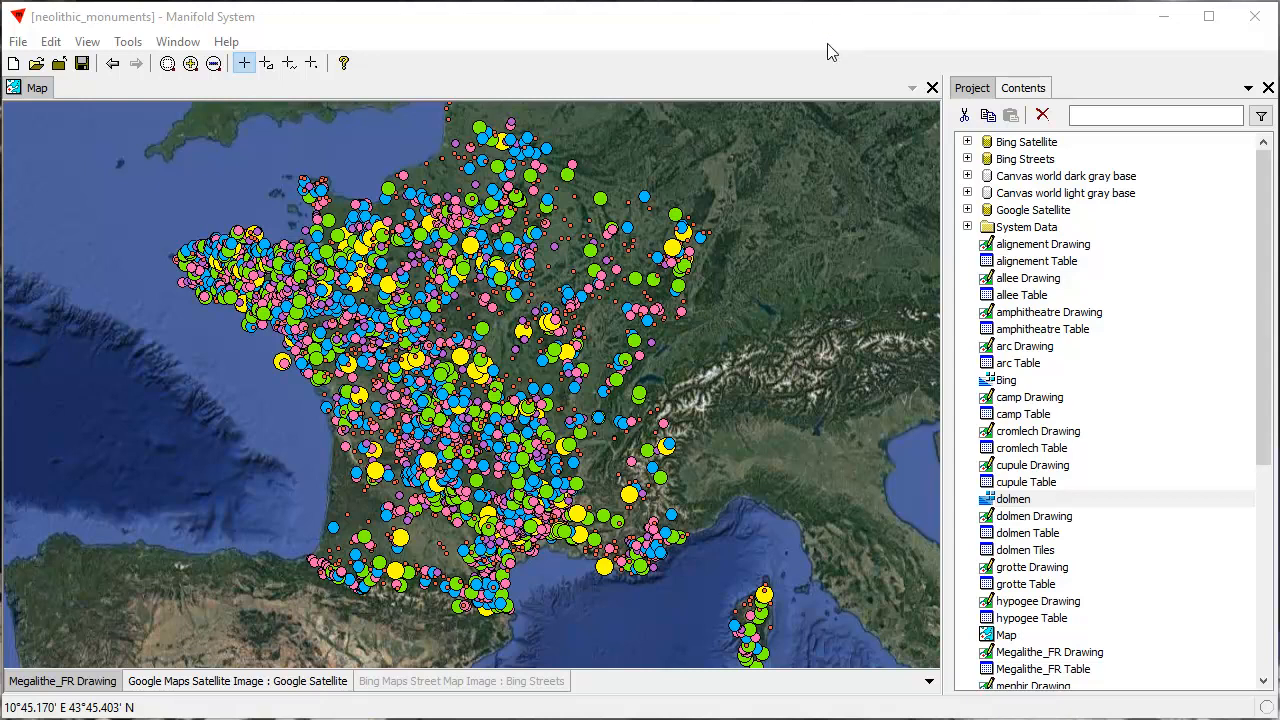
# Hide the Megalithe_FR Drawing layer to view the bare satellite background, and show it again
pyautogui.click(92, 684)
pyautogui.keyDown('shift'); pyautogui.click(92, 684); pyautogui.keyUp('shift')
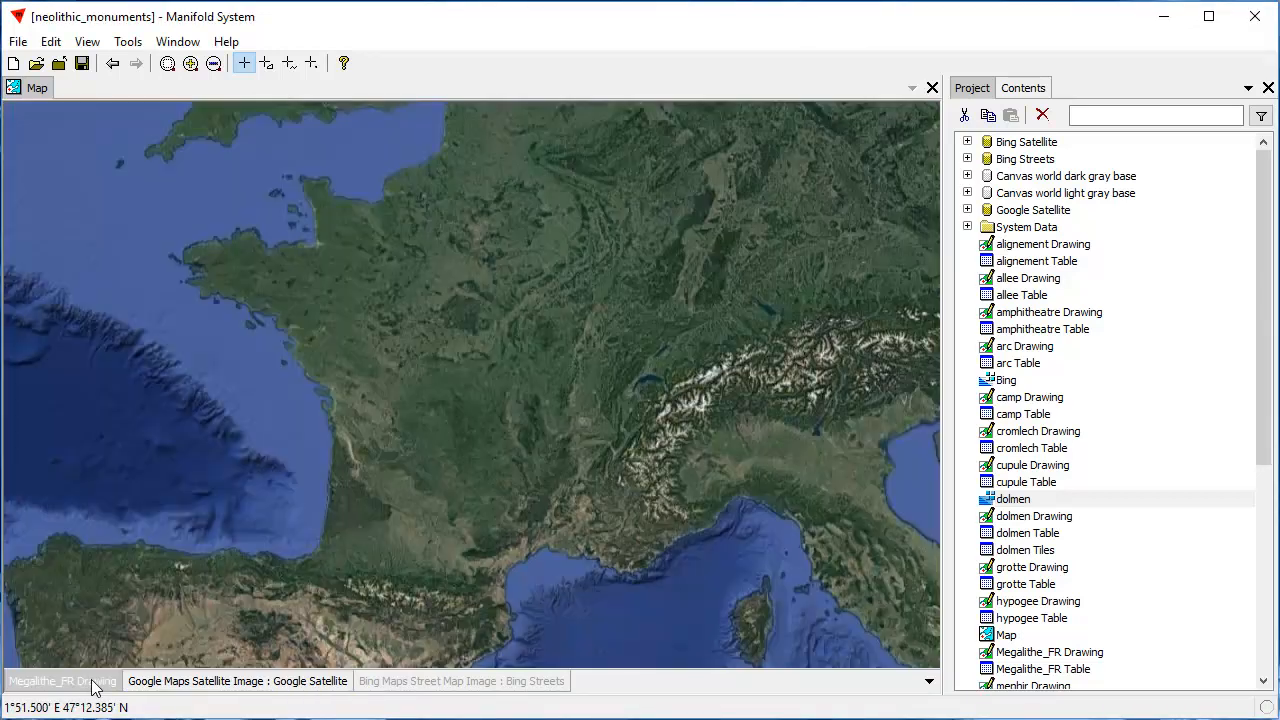
pyautogui.keyDown('shift'); pyautogui.click(92, 684); pyautogui.keyUp('shift')
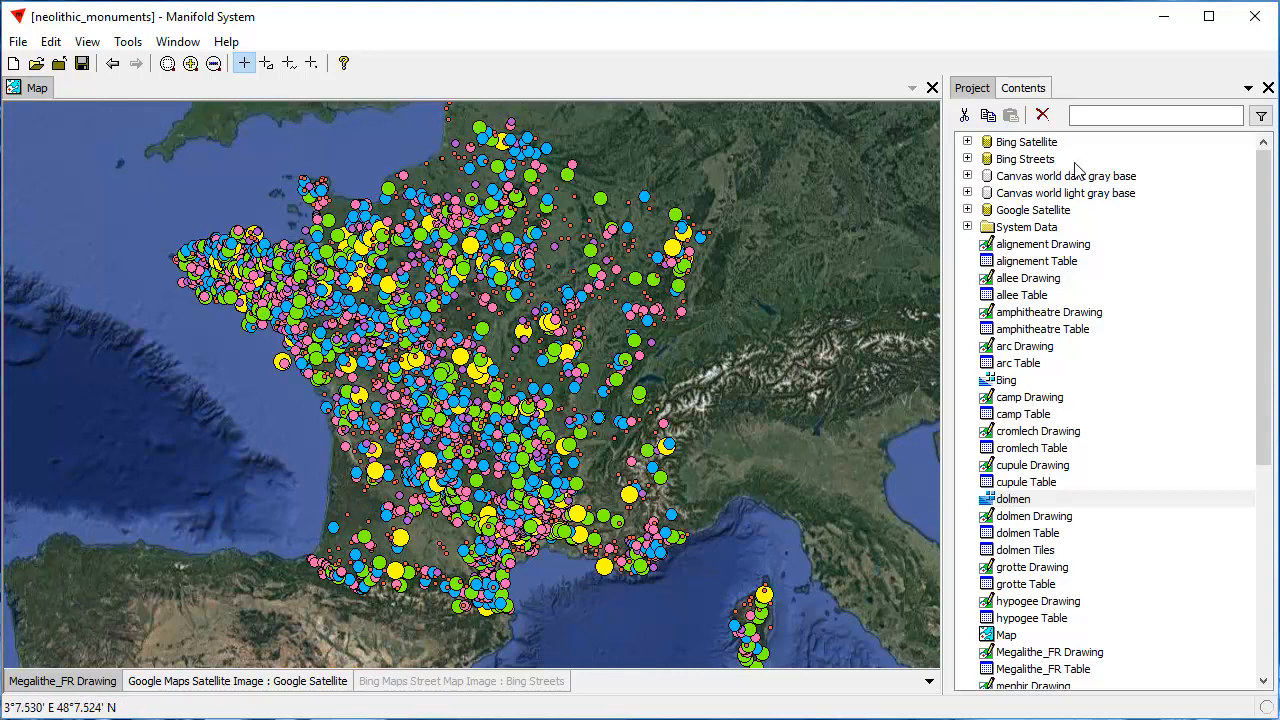
# View the dolmen image in a floating window beside the monuments map, and return to the map alone
pyautogui.moveTo(1022, 126); pyautogui.dragTo(692, 166)
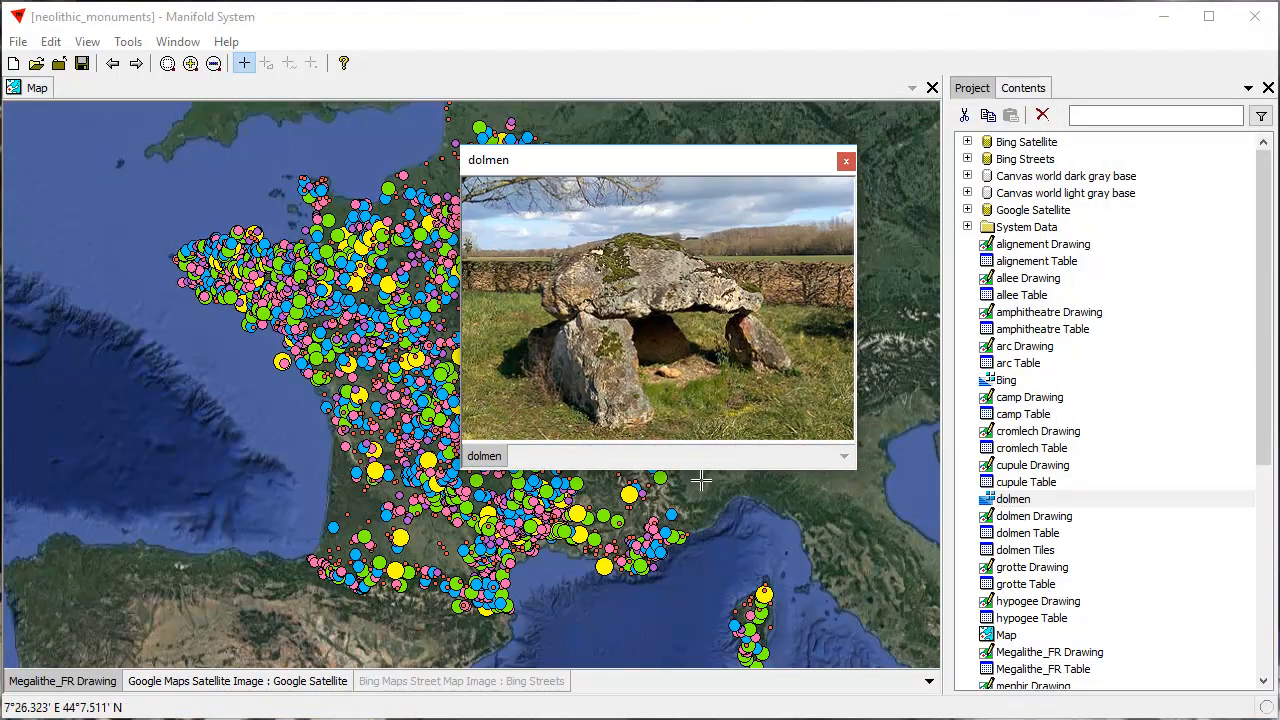
pyautogui.moveTo(726, 166); pyautogui.dragTo(765, 179)
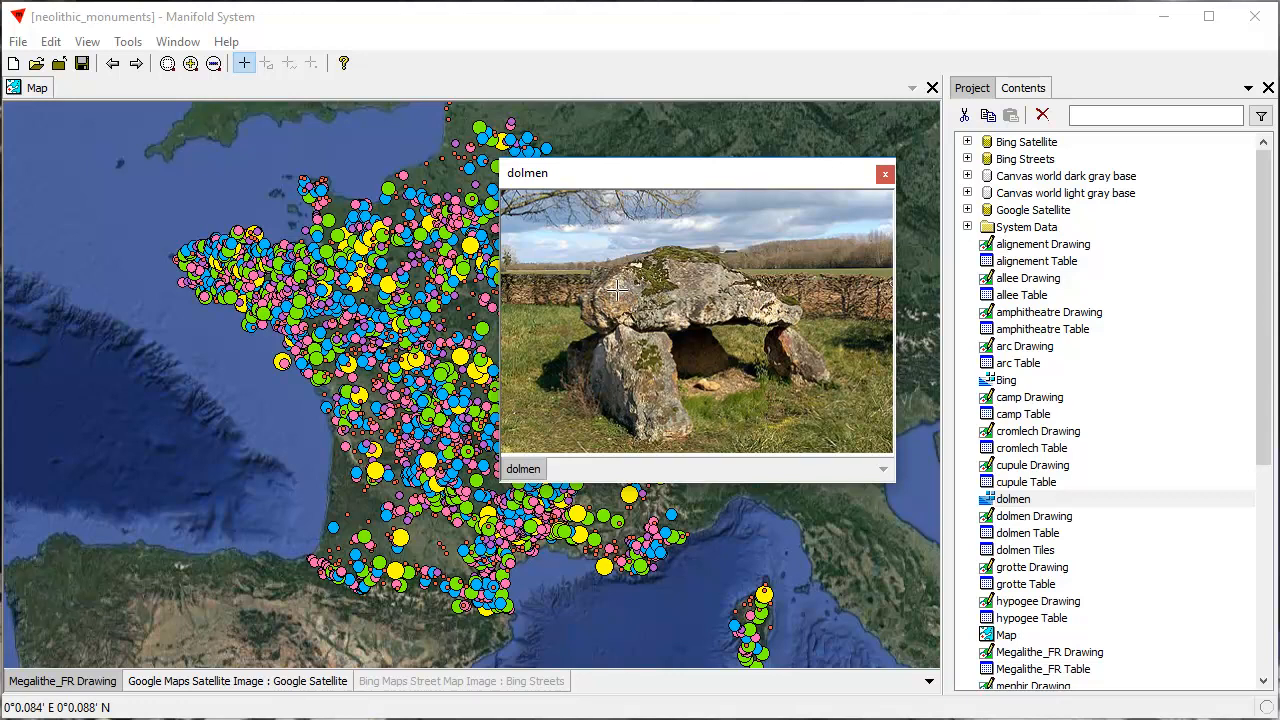
pyautogui.moveTo(698, 176); pyautogui.dragTo(946, 175)
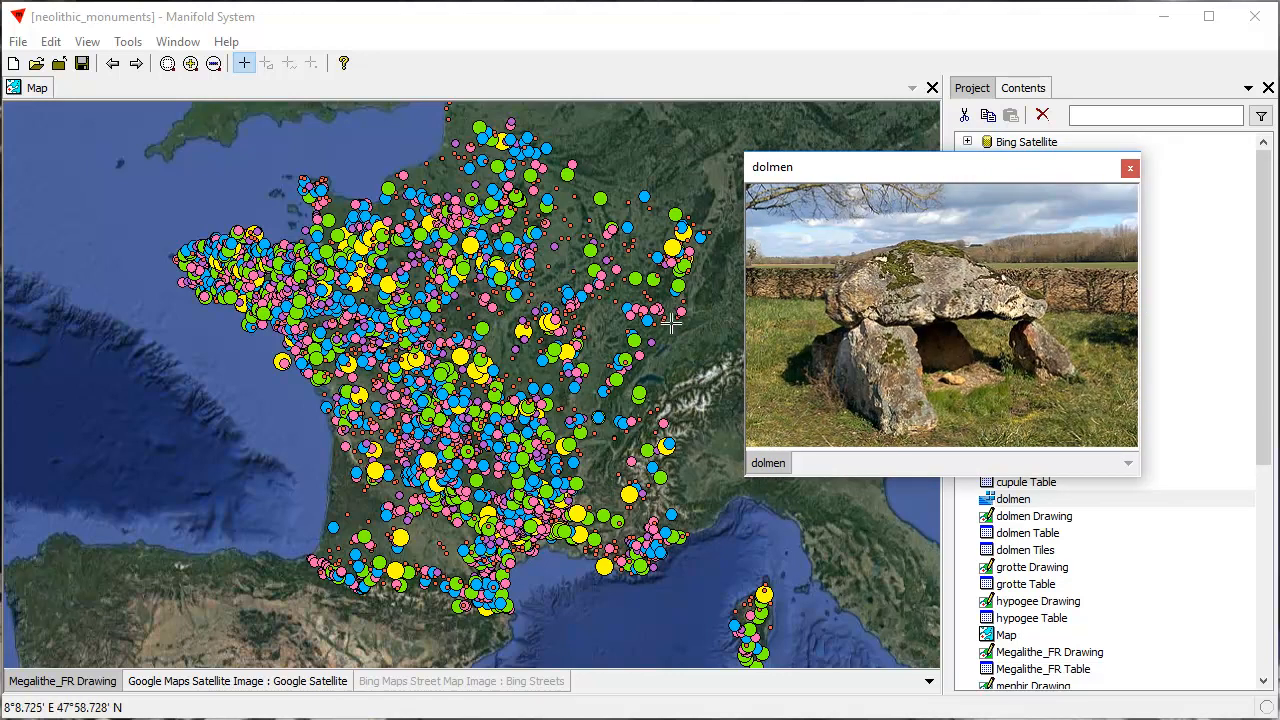
pyautogui.moveTo(850, 170); pyautogui.dragTo(1279, 122)
pyautogui.click(36, 90)
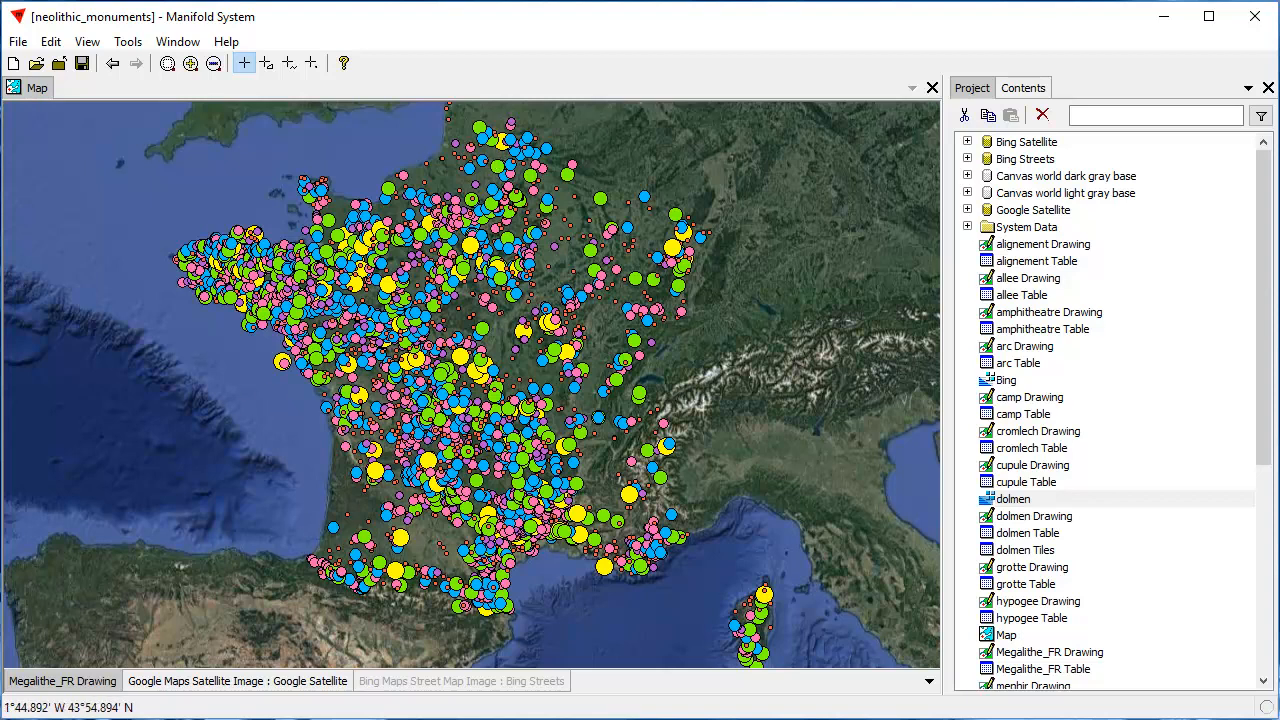
# Examine the dolmen point in the green field and the small structure inside the neighbouring wood on the satellite imagery
pyautogui.click(113, 64)
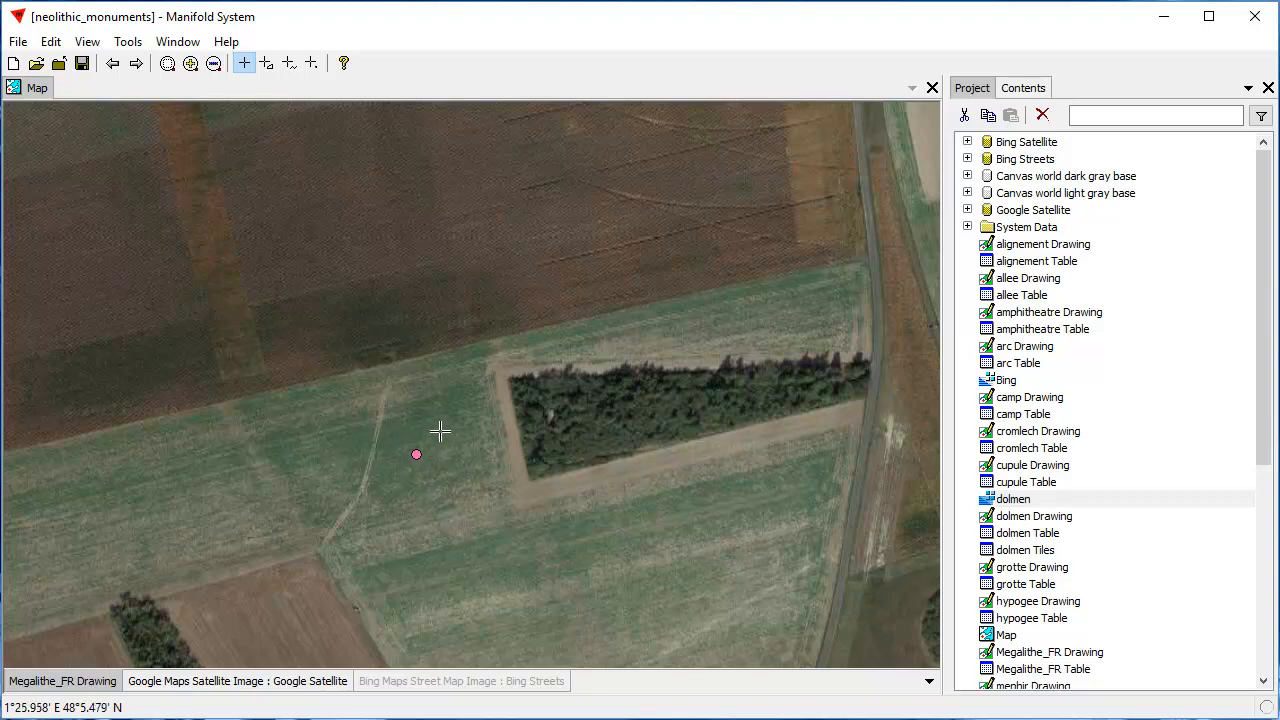
pyautogui.scroll(3, 502, 450)
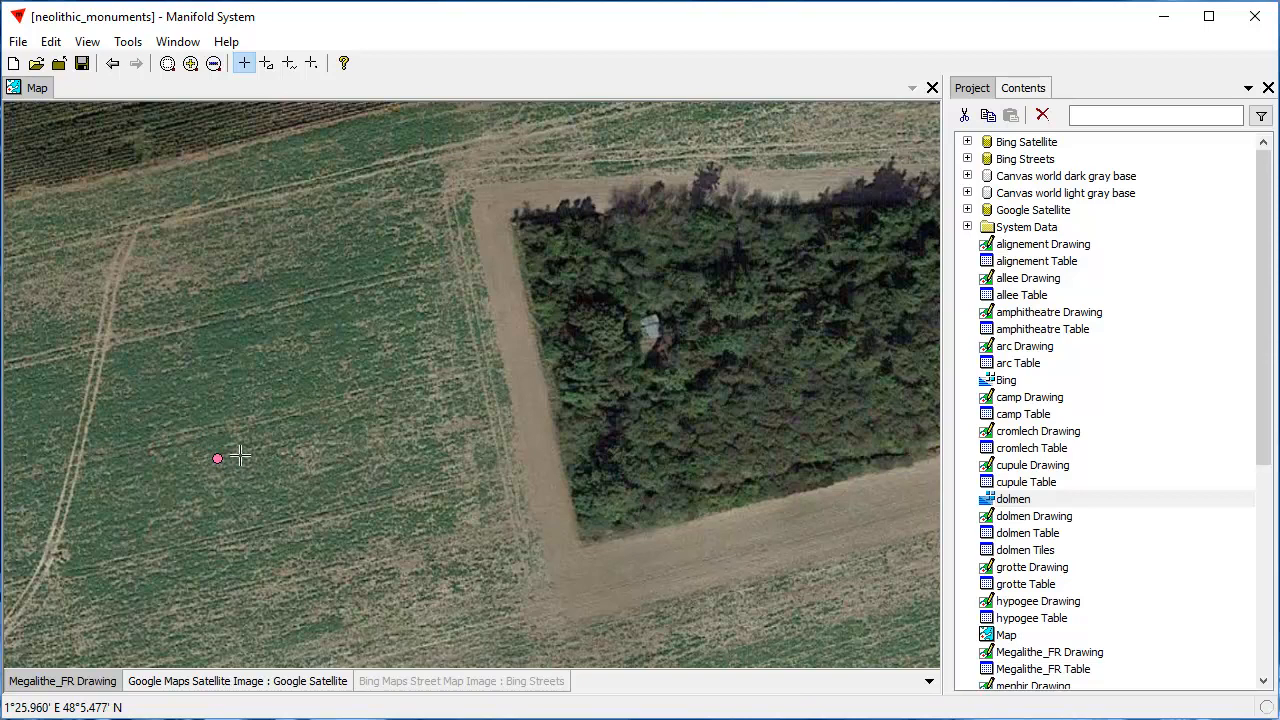
pyautogui.moveTo(125, 404); pyautogui.dragTo(287, 509)
pyautogui.click(114, 64)
pyautogui.moveTo(577, 293); pyautogui.dragTo(699, 373)
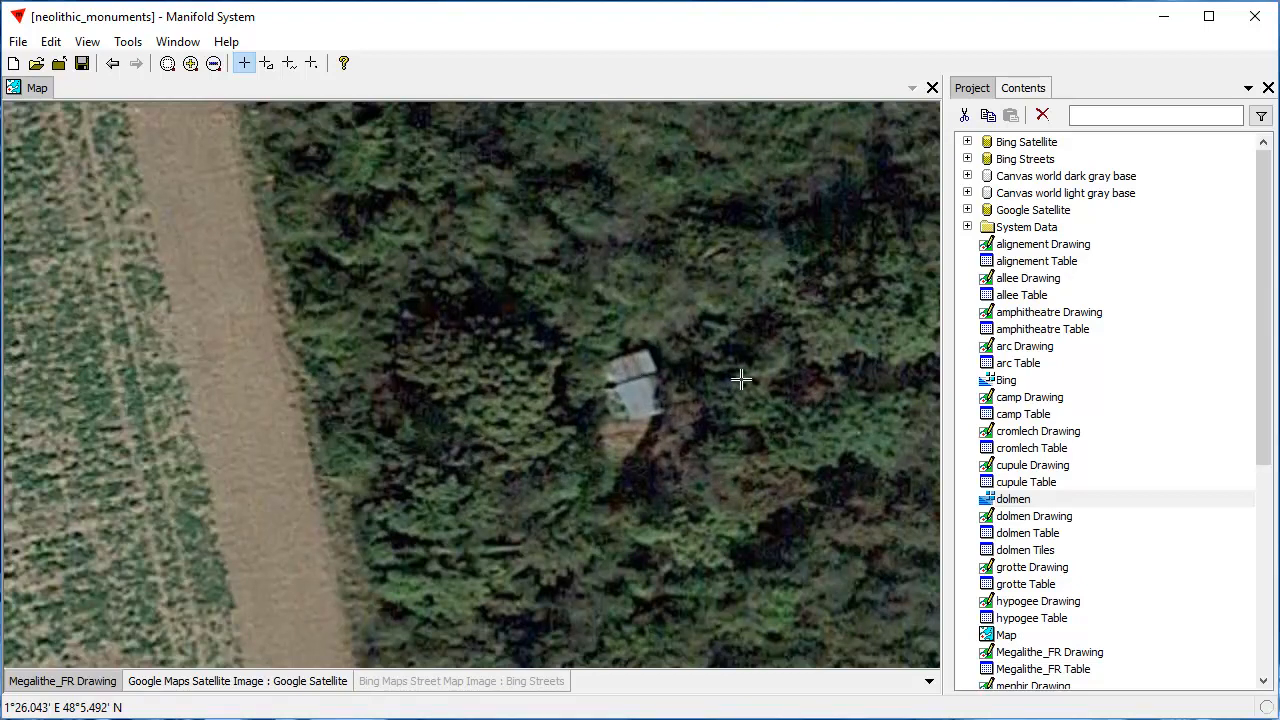
pyautogui.scroll(-1, 735, 382)
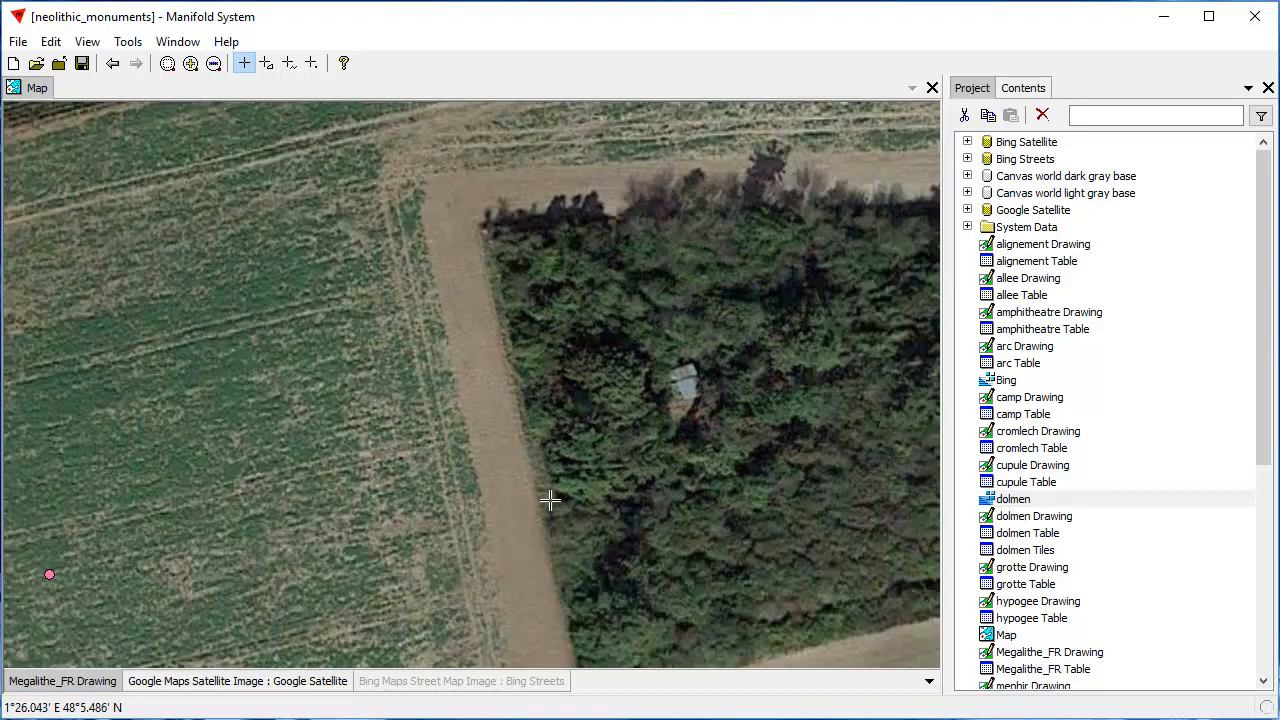
pyautogui.scroll(1, 539, 488)
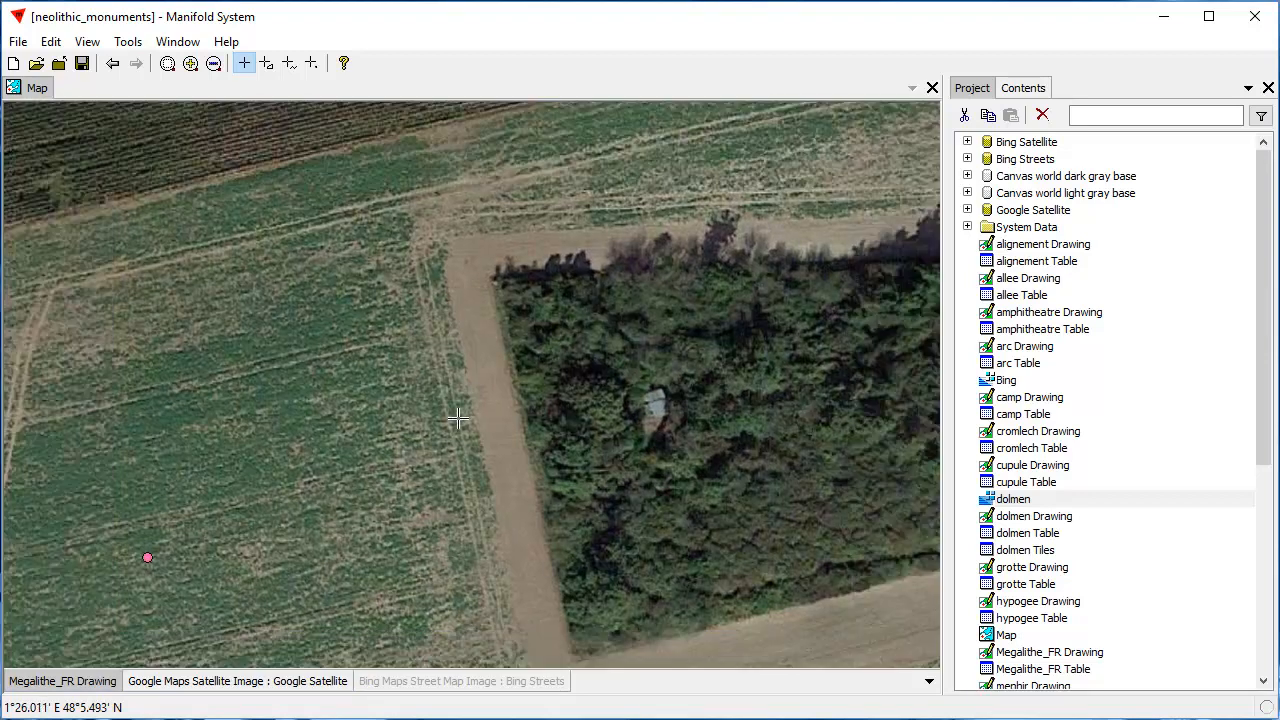
pyautogui.moveTo(277, 551); pyautogui.dragTo(354, 467)
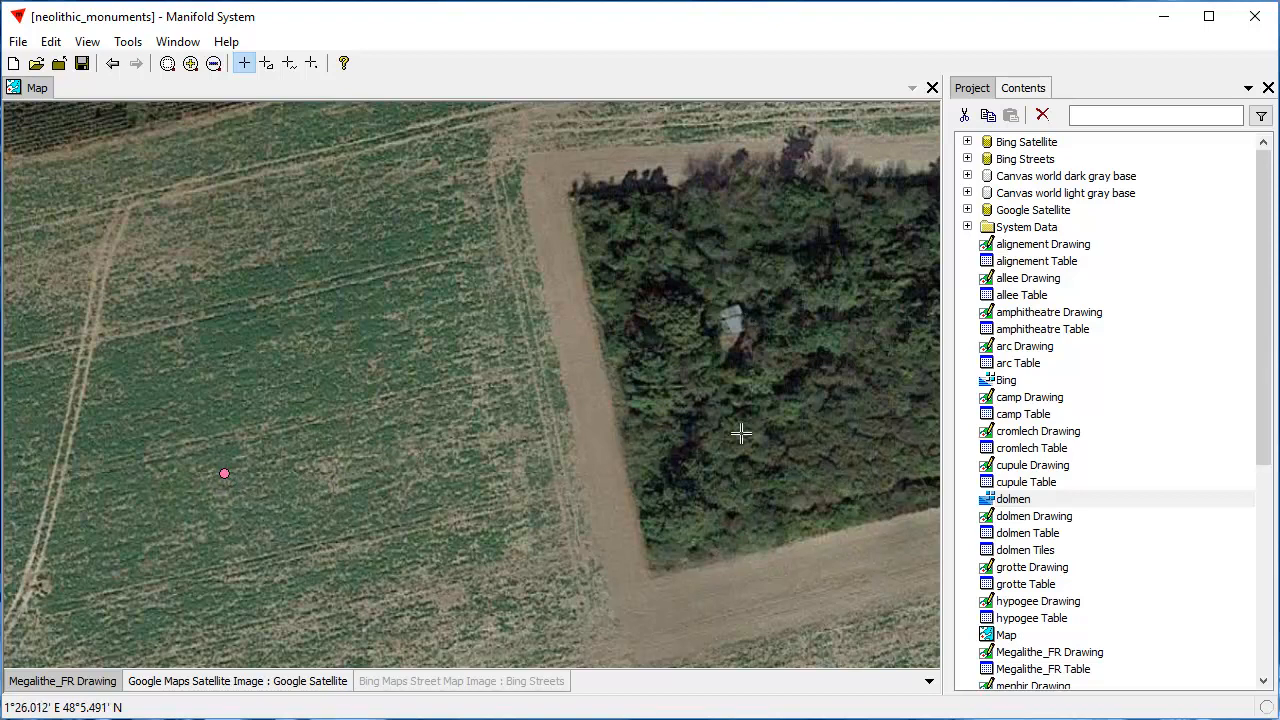
# Pick the dolmen point in the field on the Megalithe_FR Drawing layer to show its record values
pyautogui.click(1022, 90)
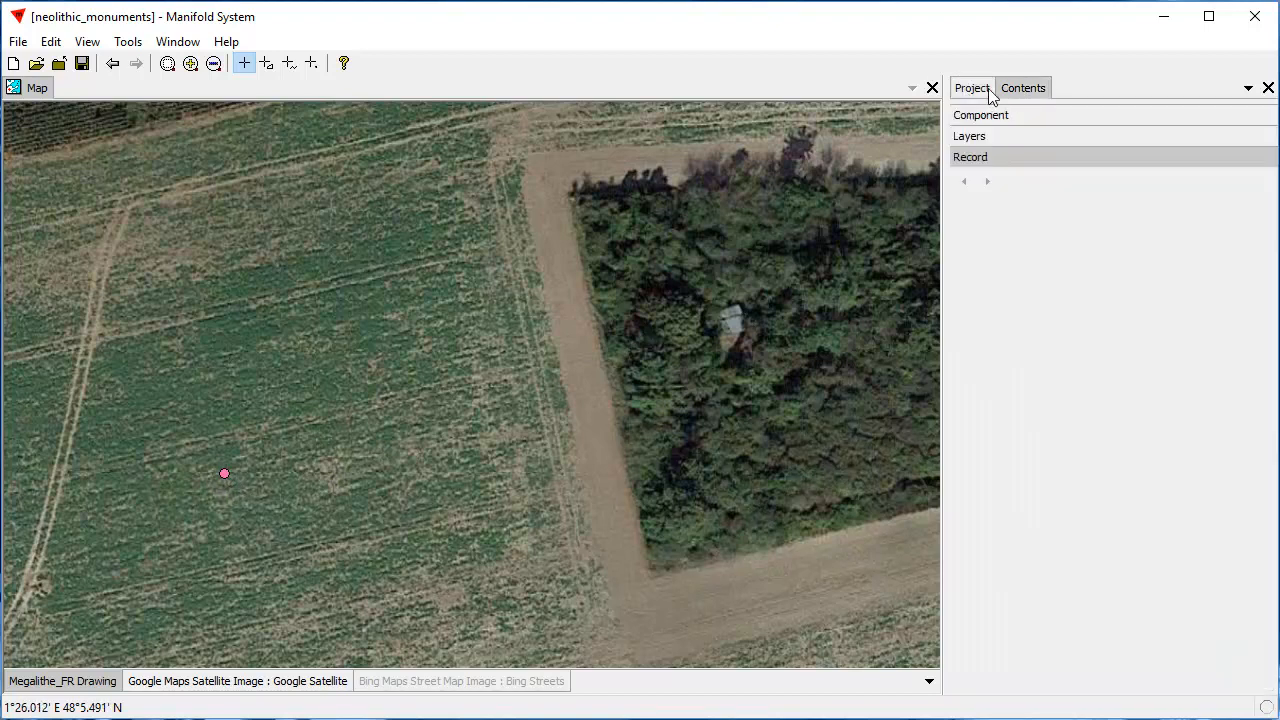
pyautogui.click(976, 88)
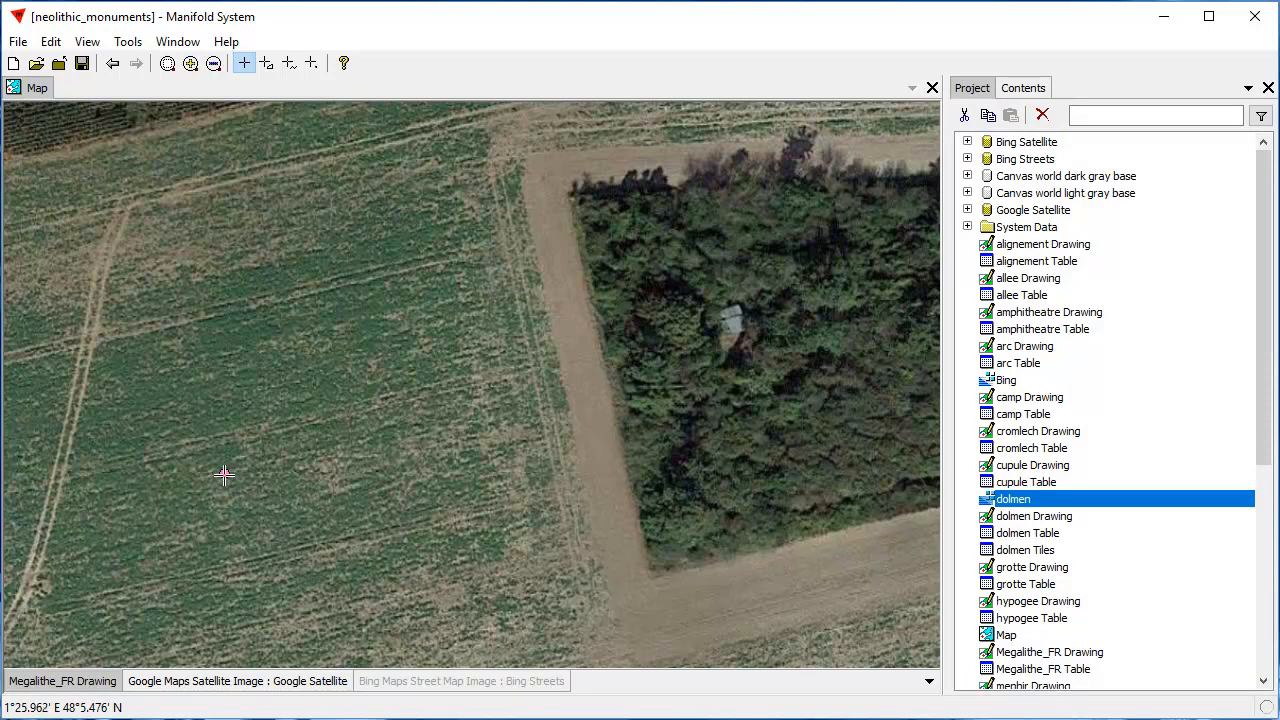
pyautogui.press('alt')
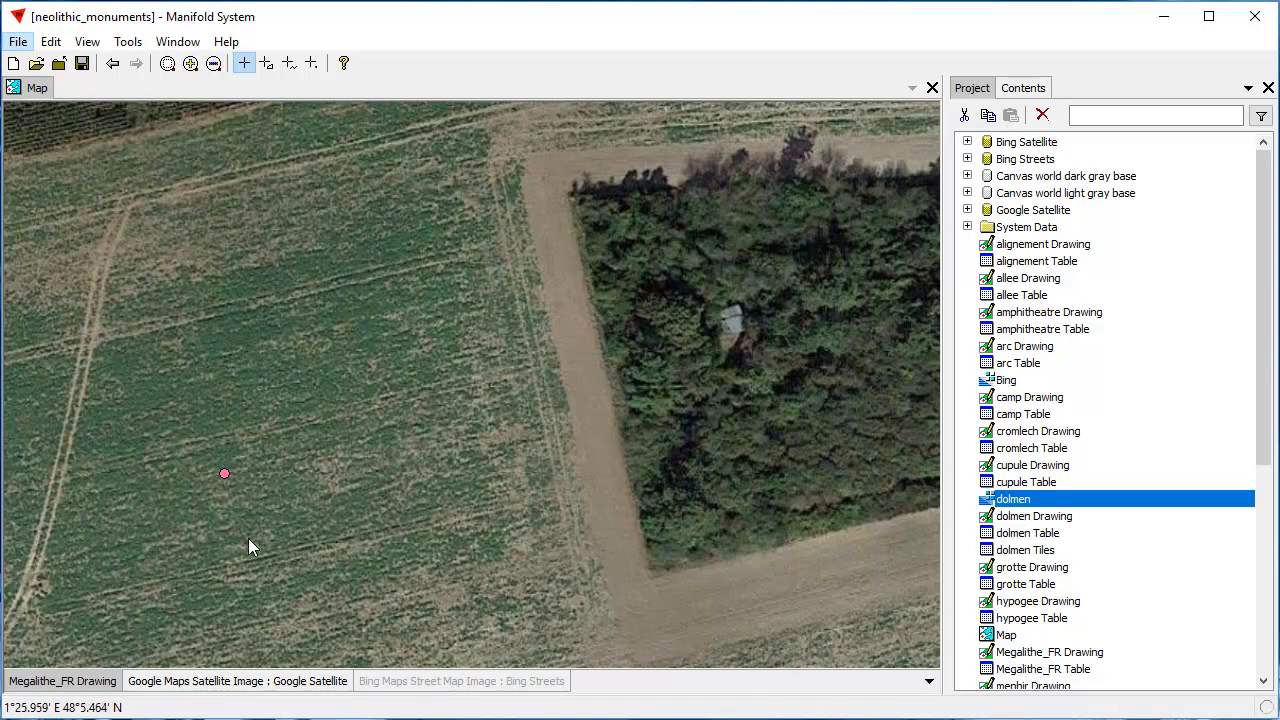
pyautogui.click(62, 682)
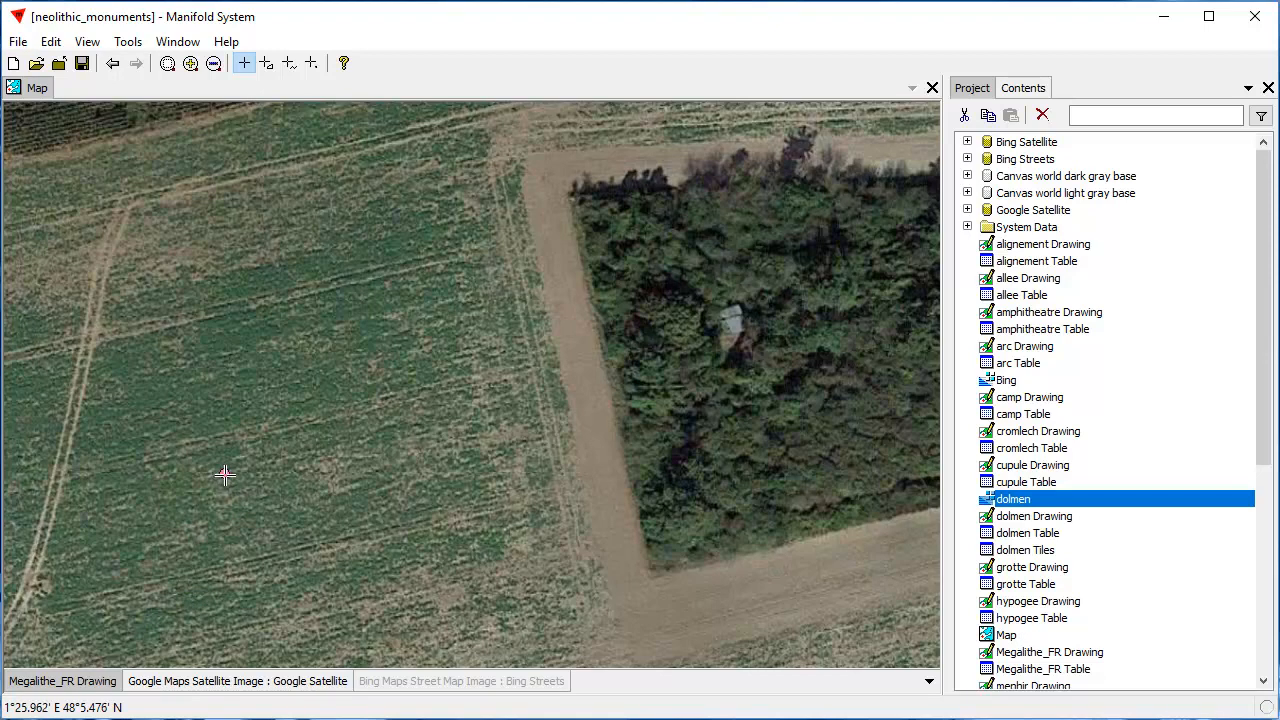
pyautogui.click(225, 475)
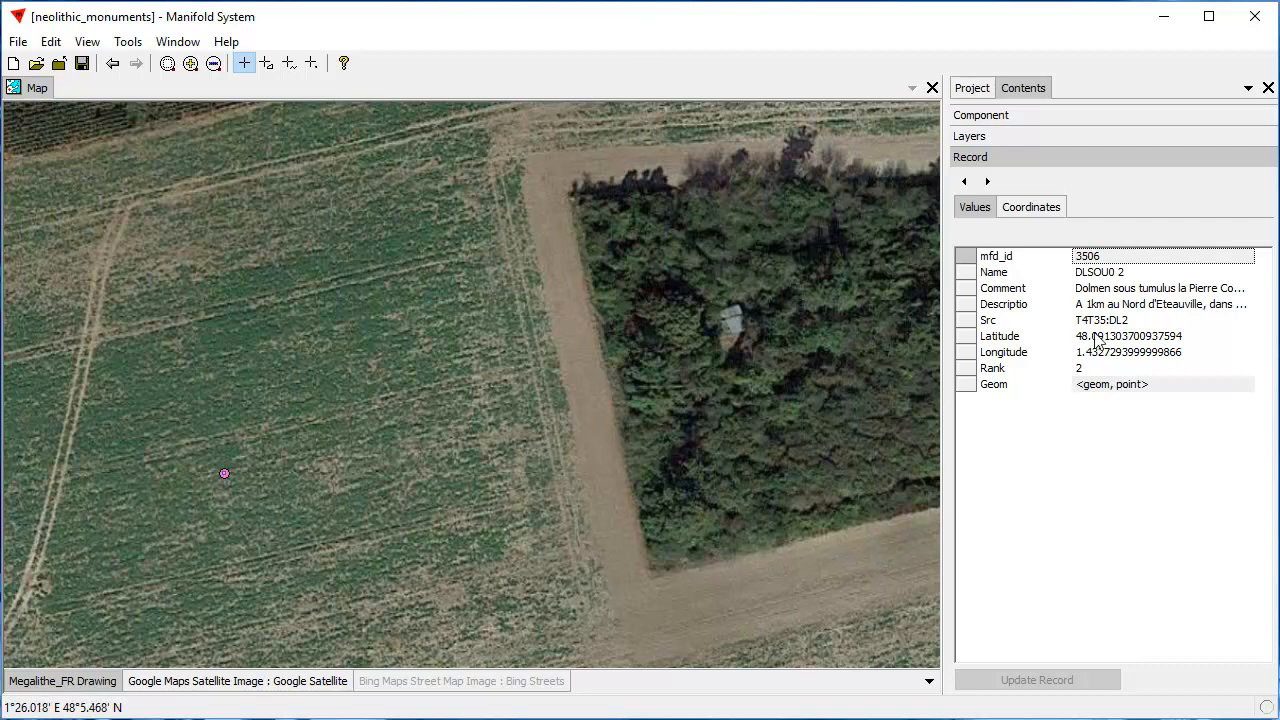
pyautogui.rightClick(1107, 297)
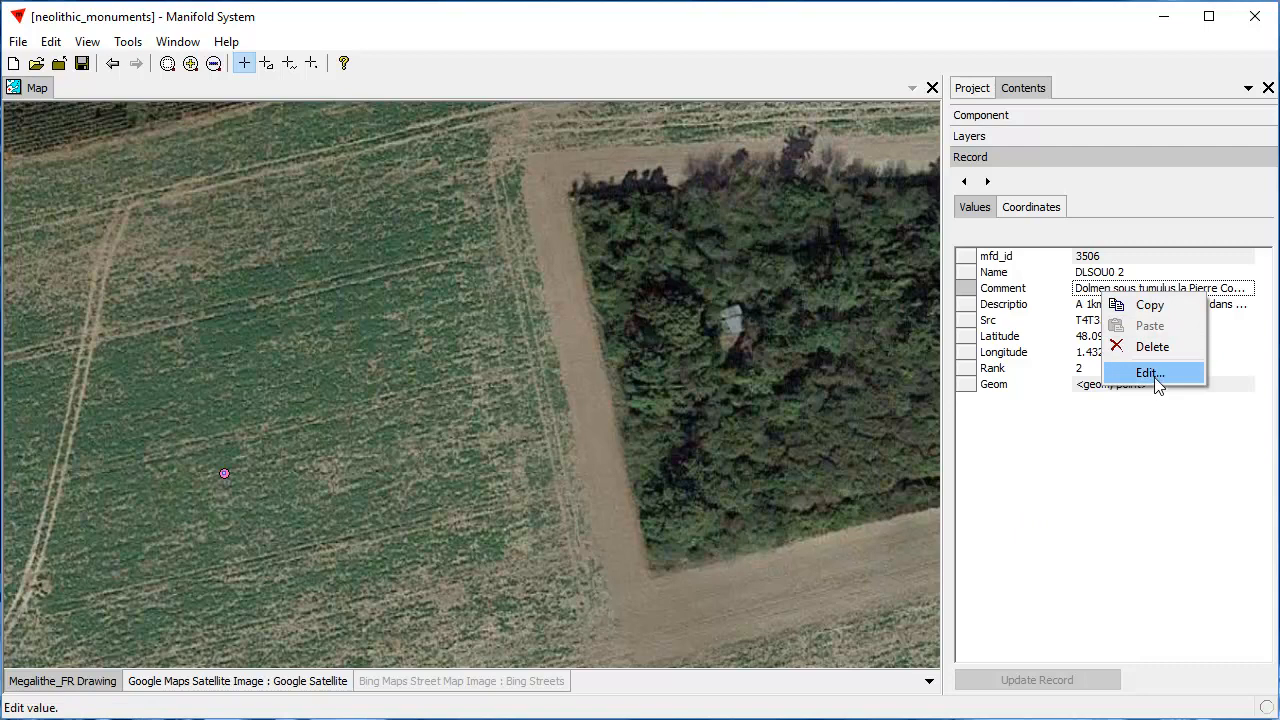
pyautogui.click(1152, 347)
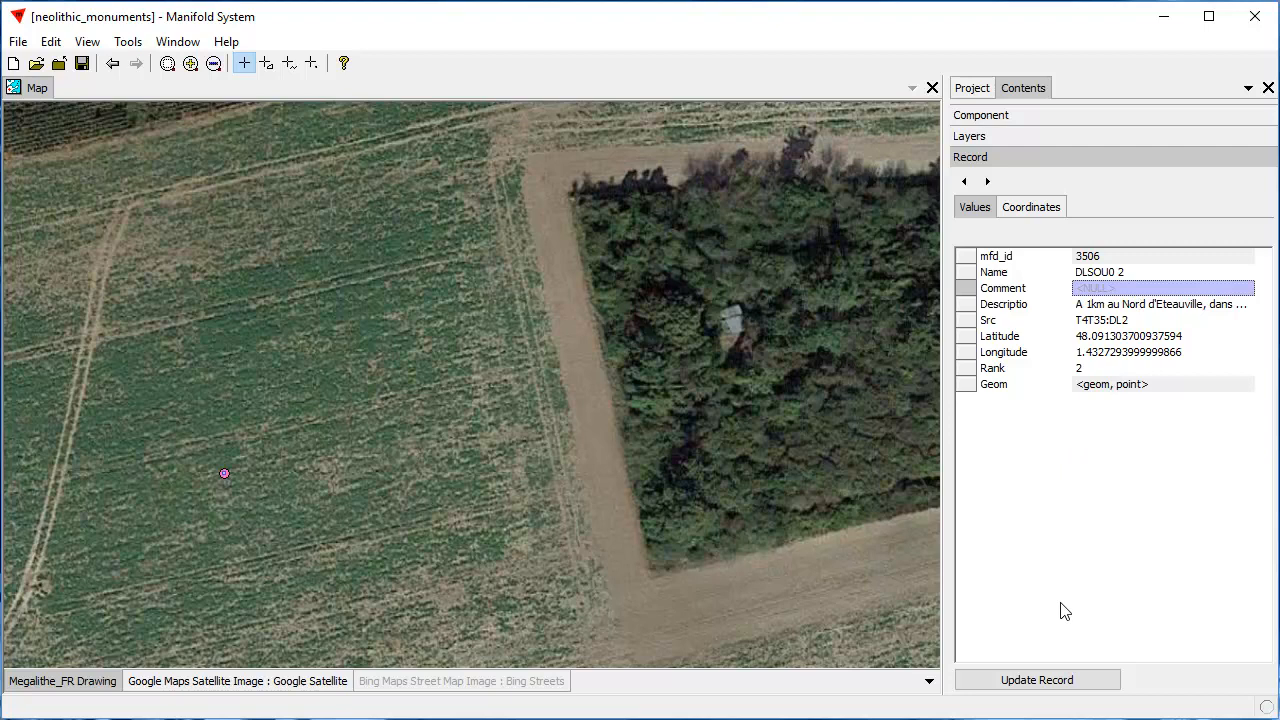
pyautogui.hotkey('ctrl', 'v')
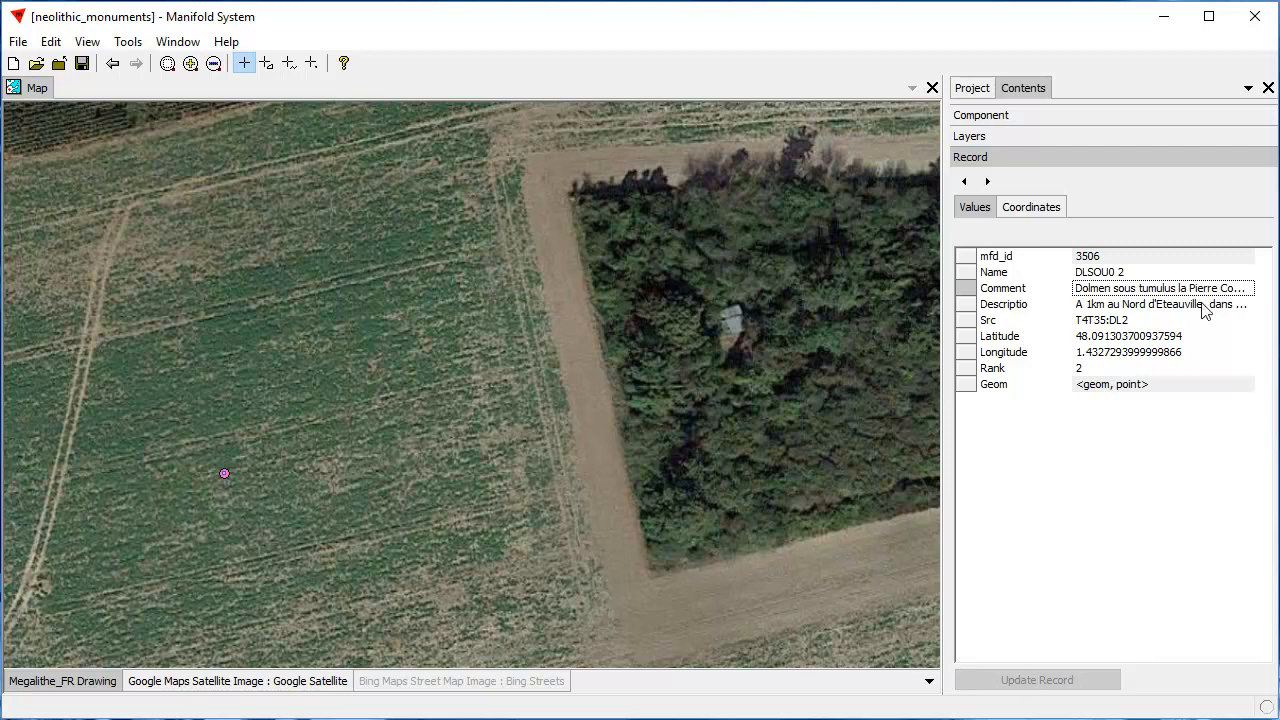
# Edit the point's Descriptio value, adding the paragraph beginning "La légende locale raconte que Gargantua" after a blank line below the existing text
pyautogui.click(1108, 306)
pyautogui.rightClick(1108, 313)
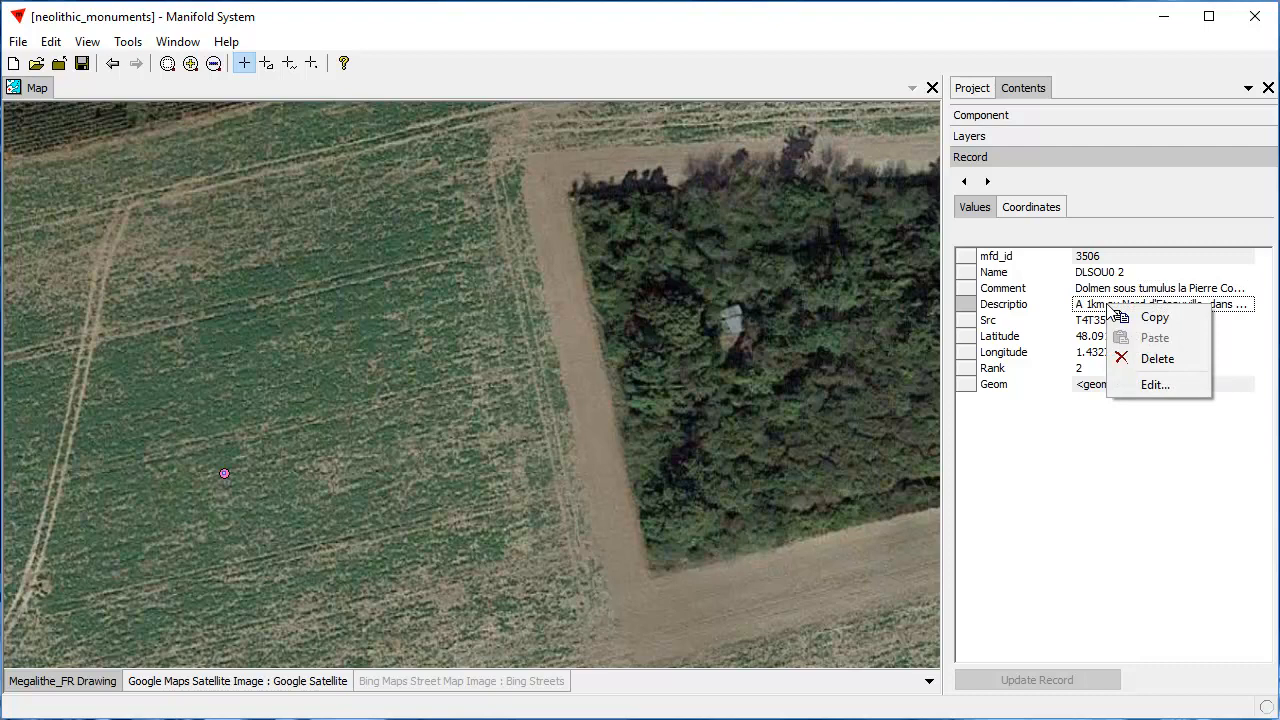
pyautogui.click(1161, 385)
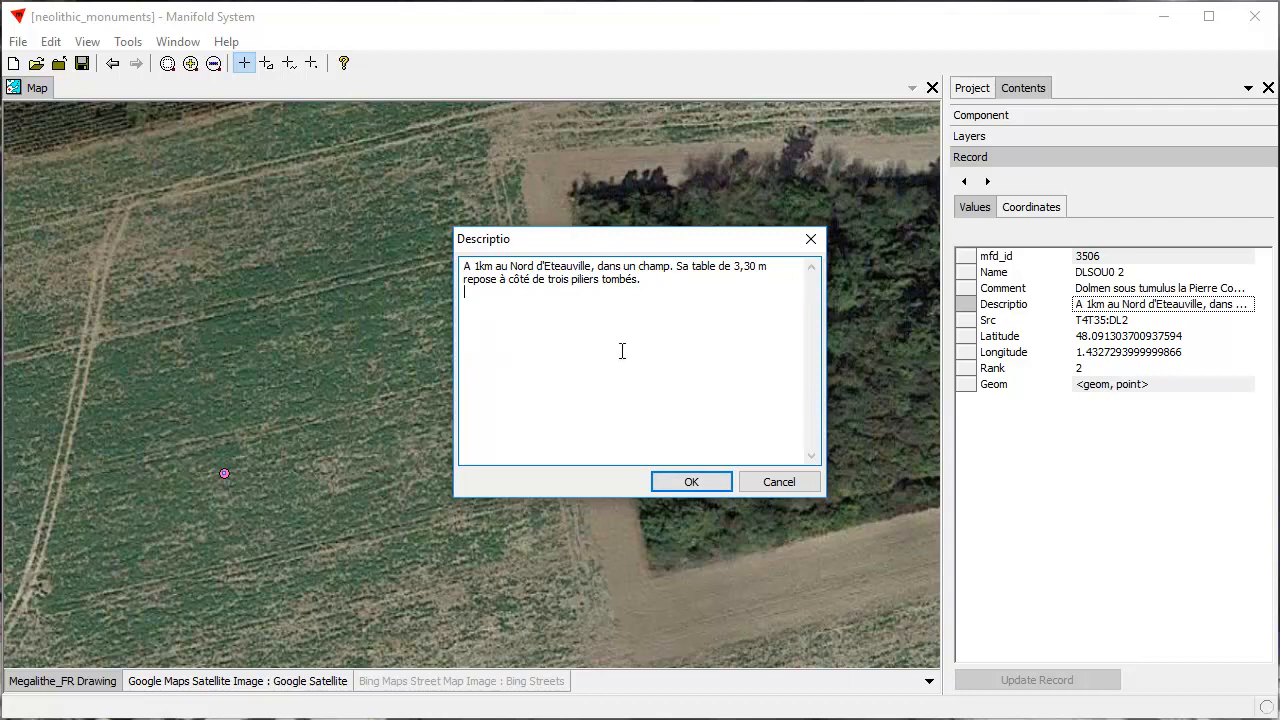
pyautogui.moveTo(658, 248); pyautogui.dragTo(698, 214)
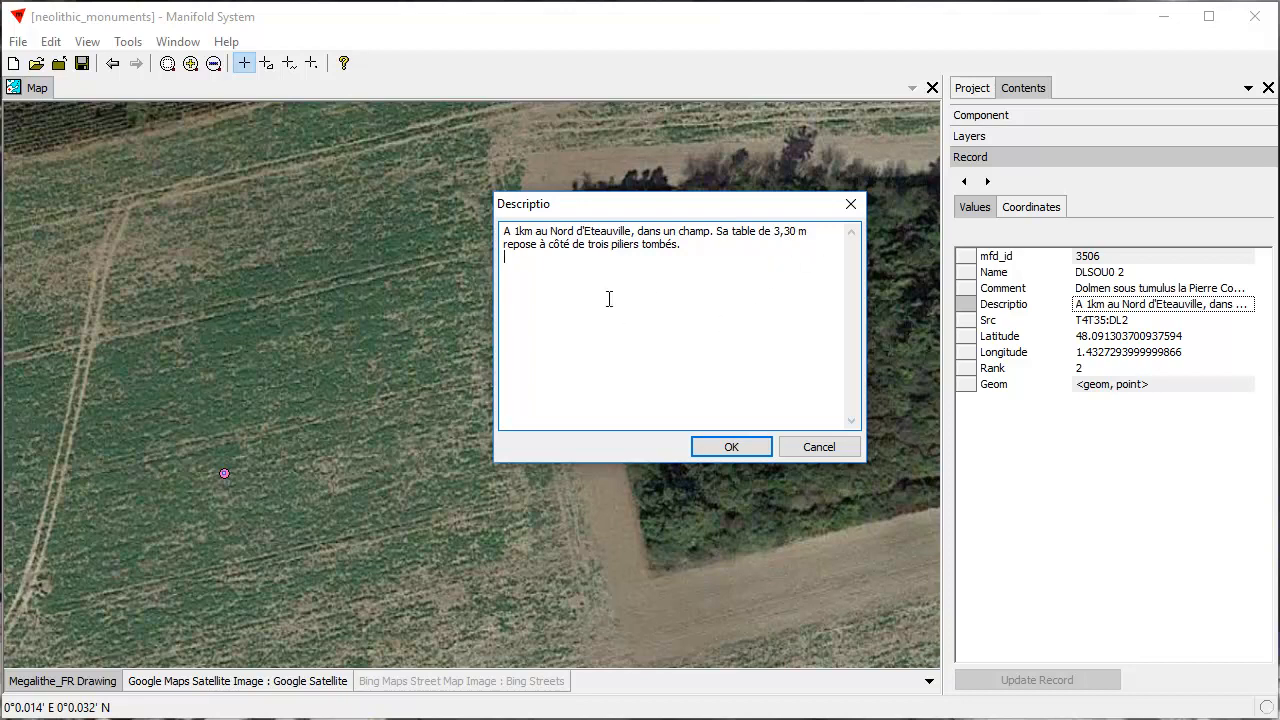
pyautogui.moveTo(618, 210); pyautogui.dragTo(314, 204)
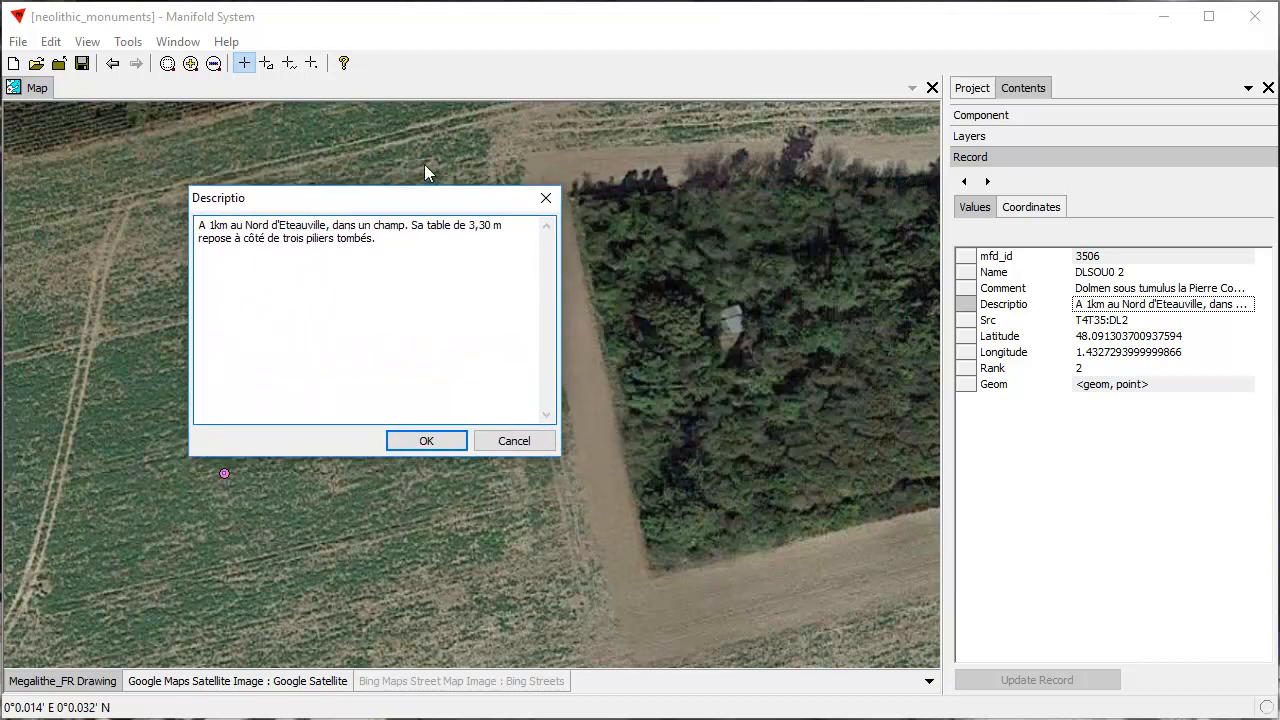
pyautogui.moveTo(433, 207); pyautogui.dragTo(531, 233)
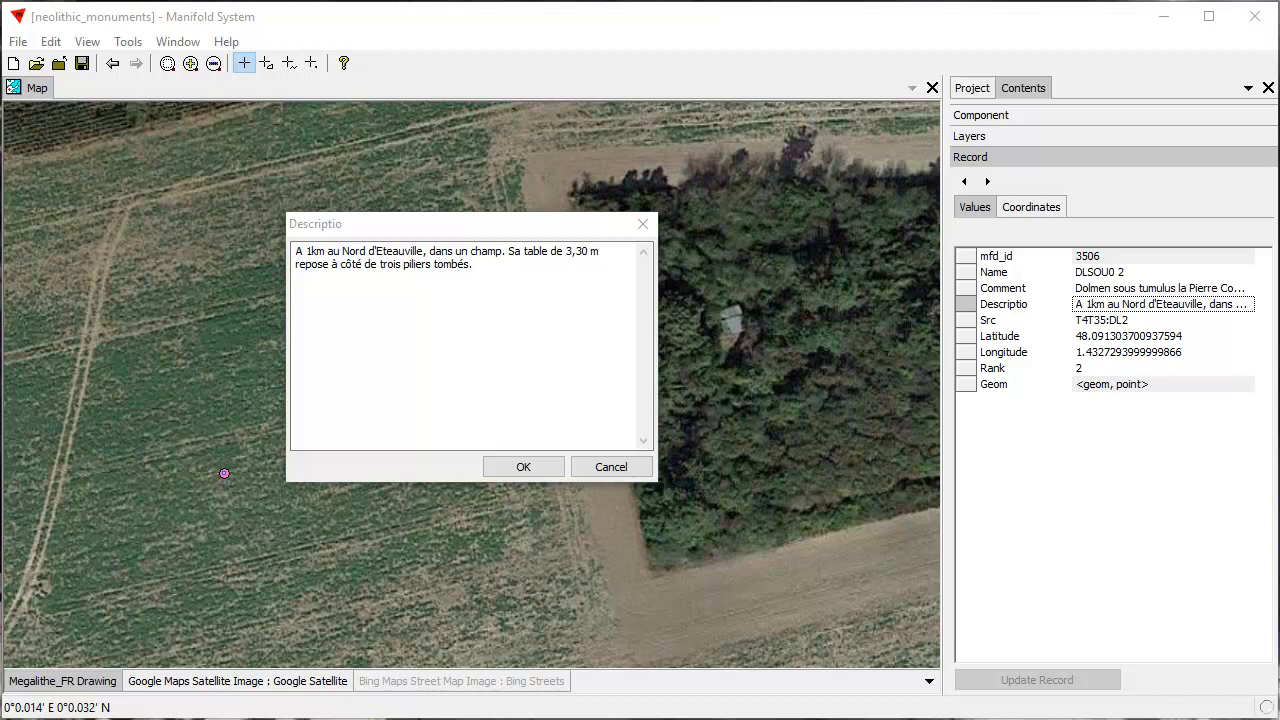
pyautogui.click(316, 295)
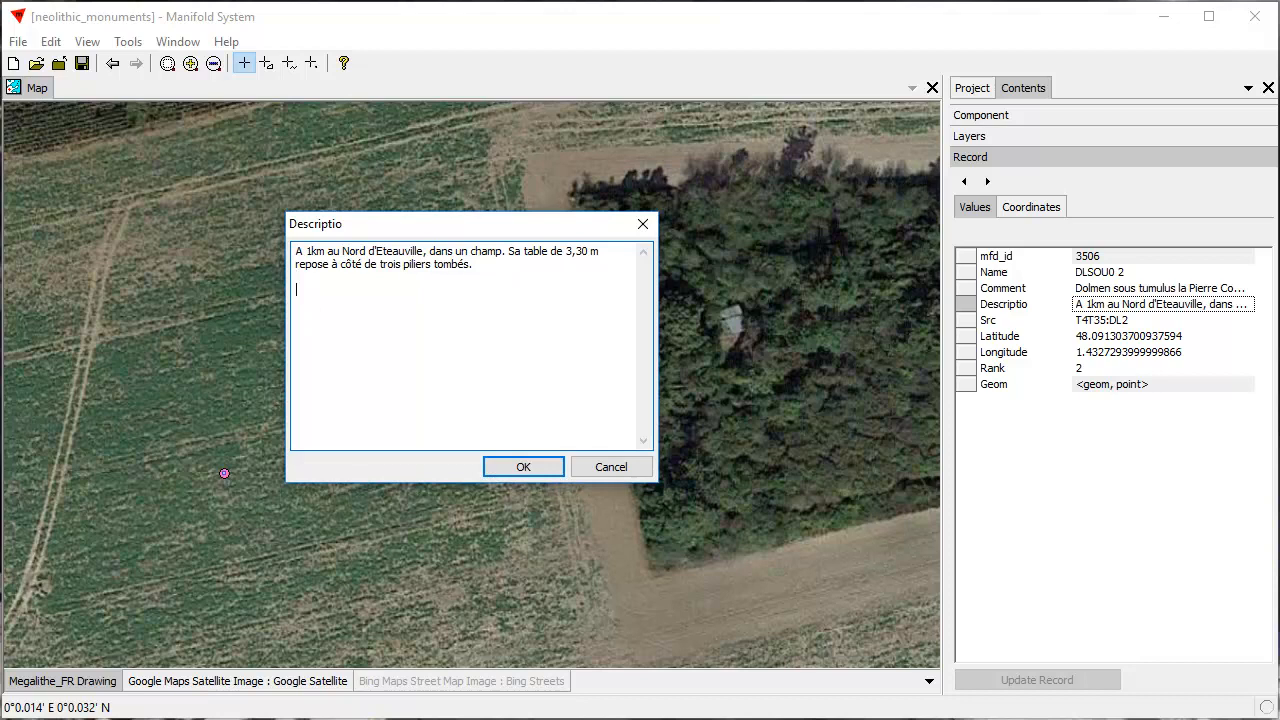
pyautogui.write("La légende locale raconte que Gargantua, se rendant dans la Beauce dunoise par l'ancienne voie d'Allaines à Châteaudun, s'arrêta en cet endroit et, voyant ces pierres, s'amusa à jongler avec elles en manière de passe-temps.")
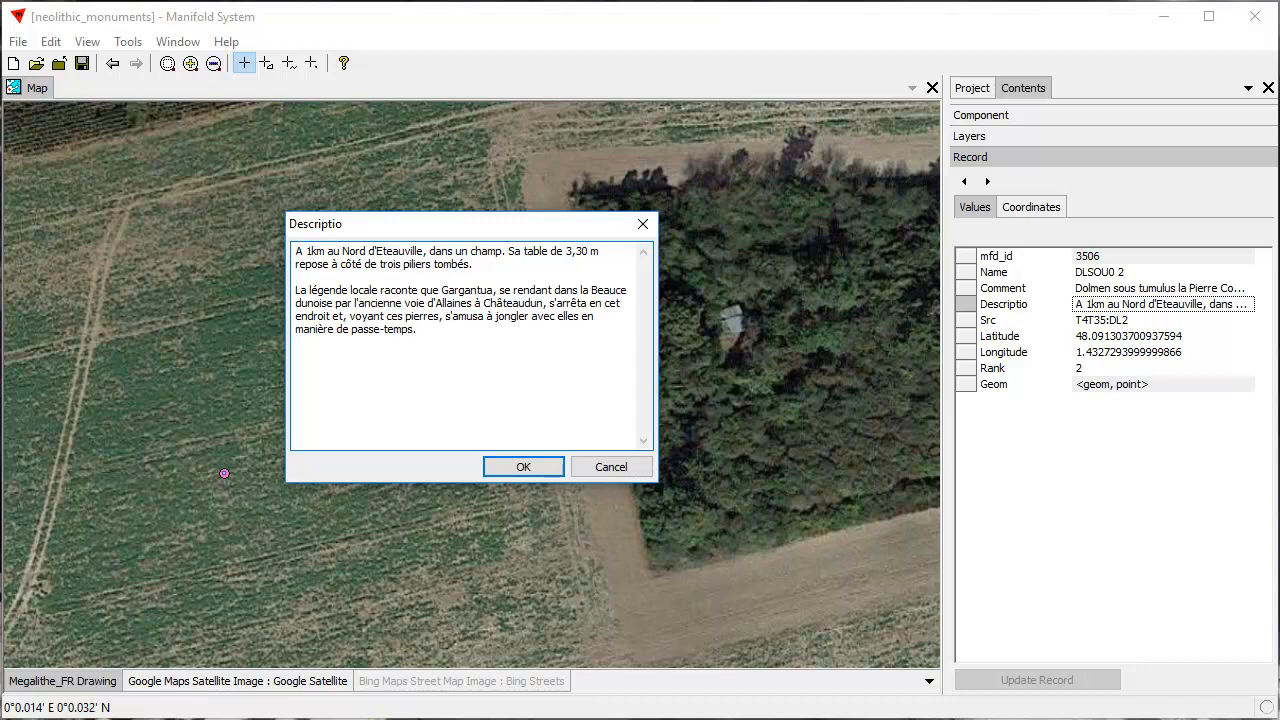
# Accept the extended Descriptio text and save it to the dolmen point's record
pyautogui.moveTo(557, 232); pyautogui.dragTo(834, 252)
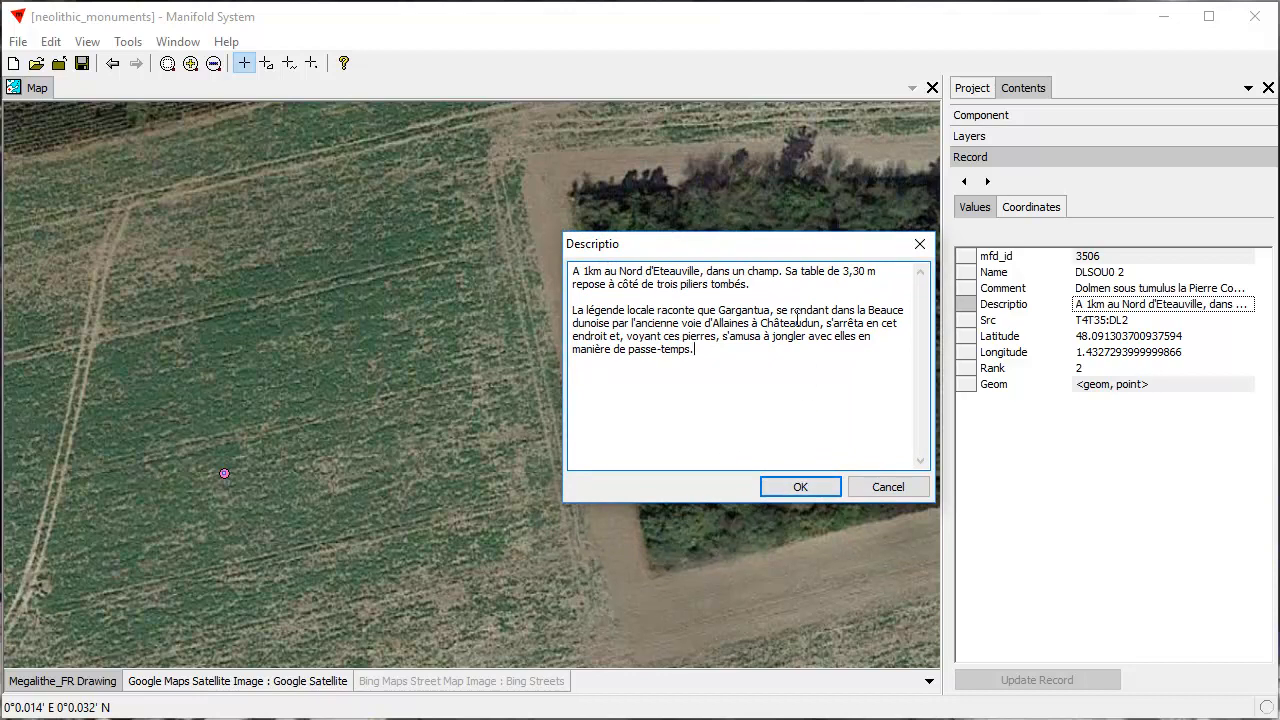
pyautogui.moveTo(778, 244); pyautogui.dragTo(640, 239)
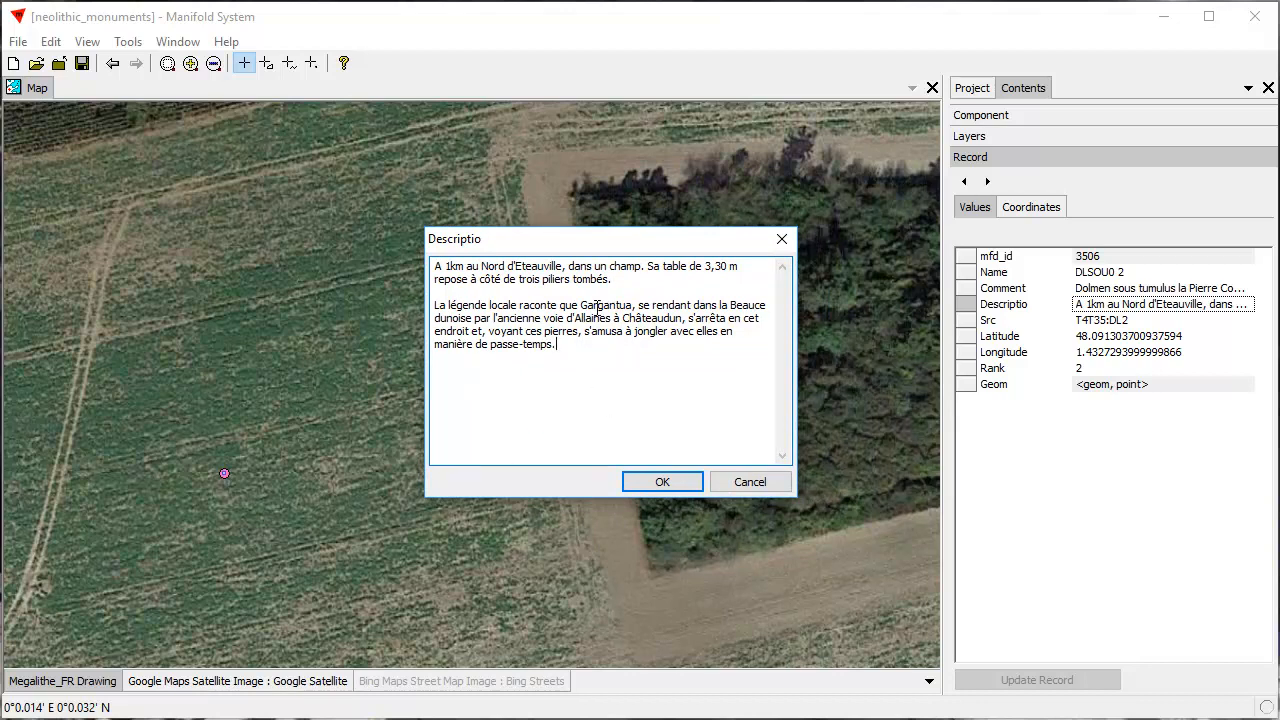
pyautogui.moveTo(668, 244); pyautogui.dragTo(1038, 131)
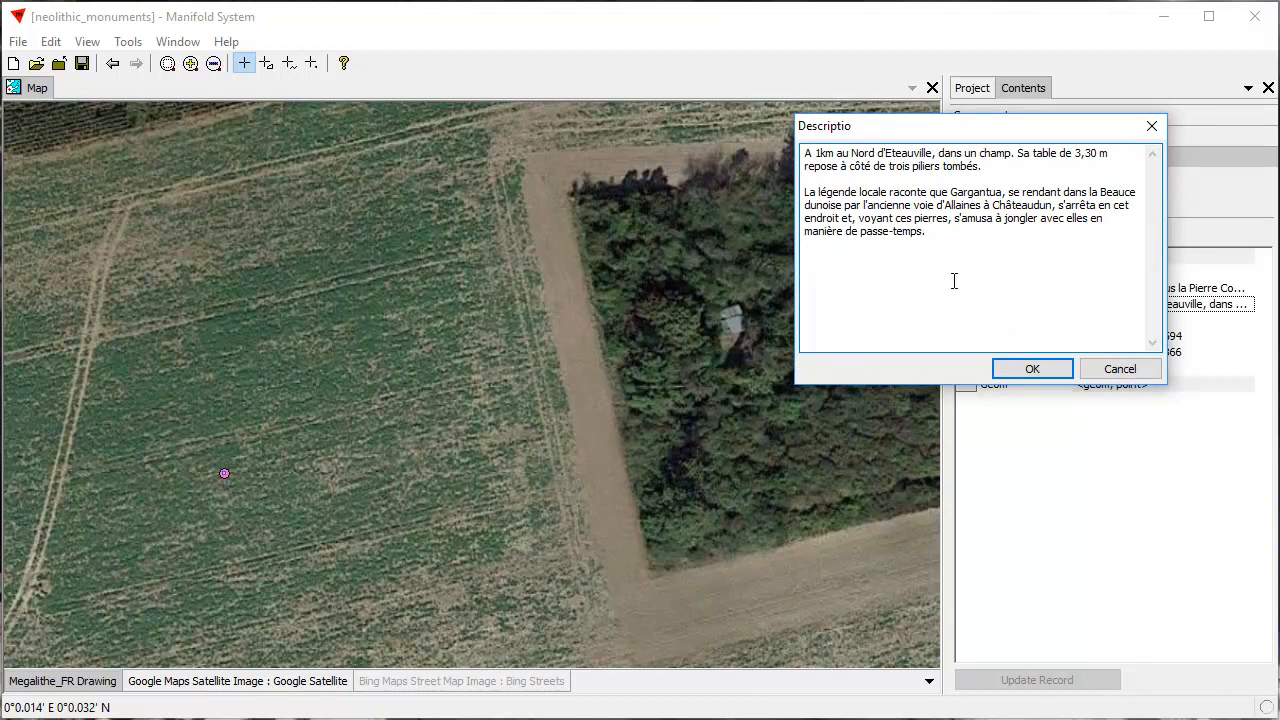
pyautogui.click(1016, 372)
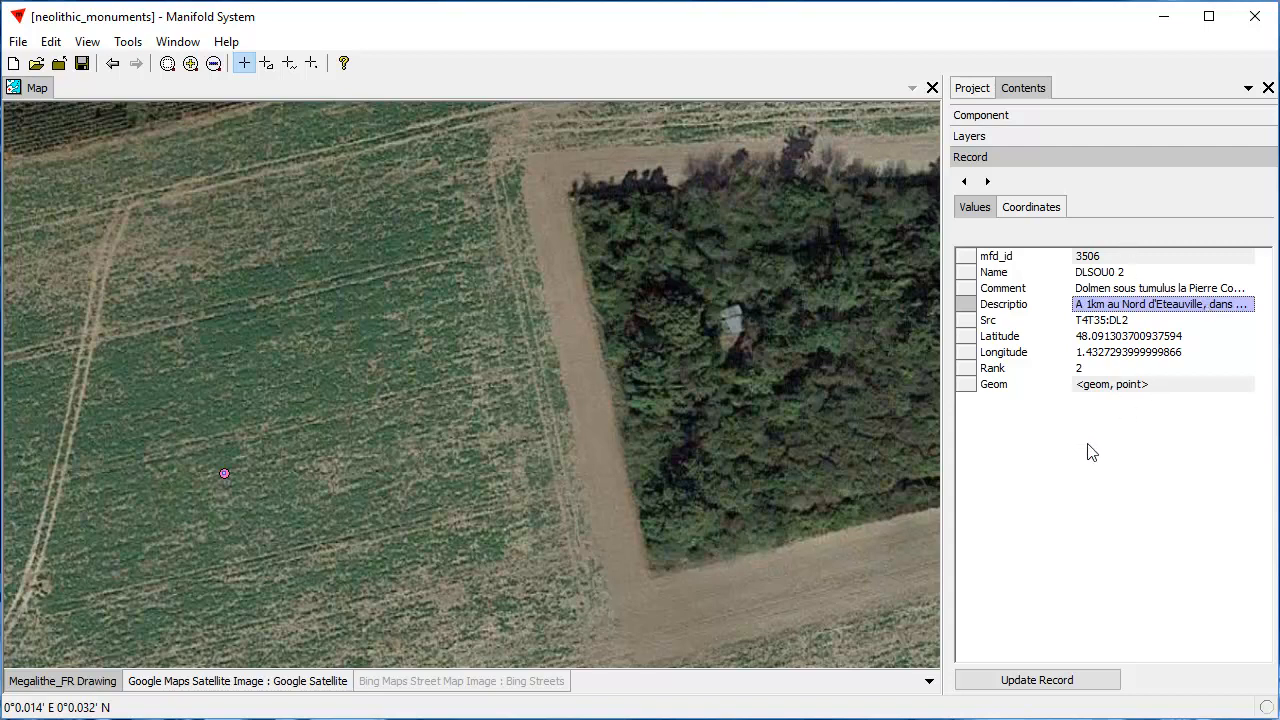
pyautogui.click(1036, 682)
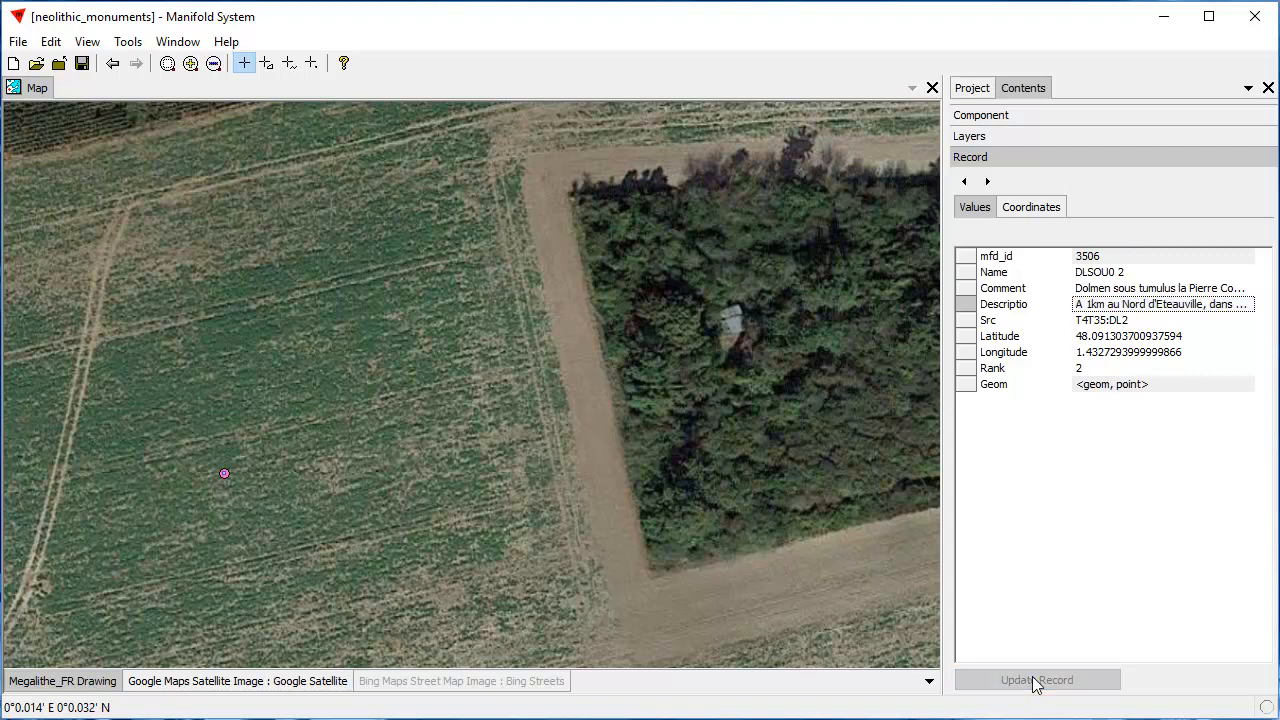
# Reopen the full Descriptio text of the dolmen point to check it, and close it again
pyautogui.rightClick(1111, 306)
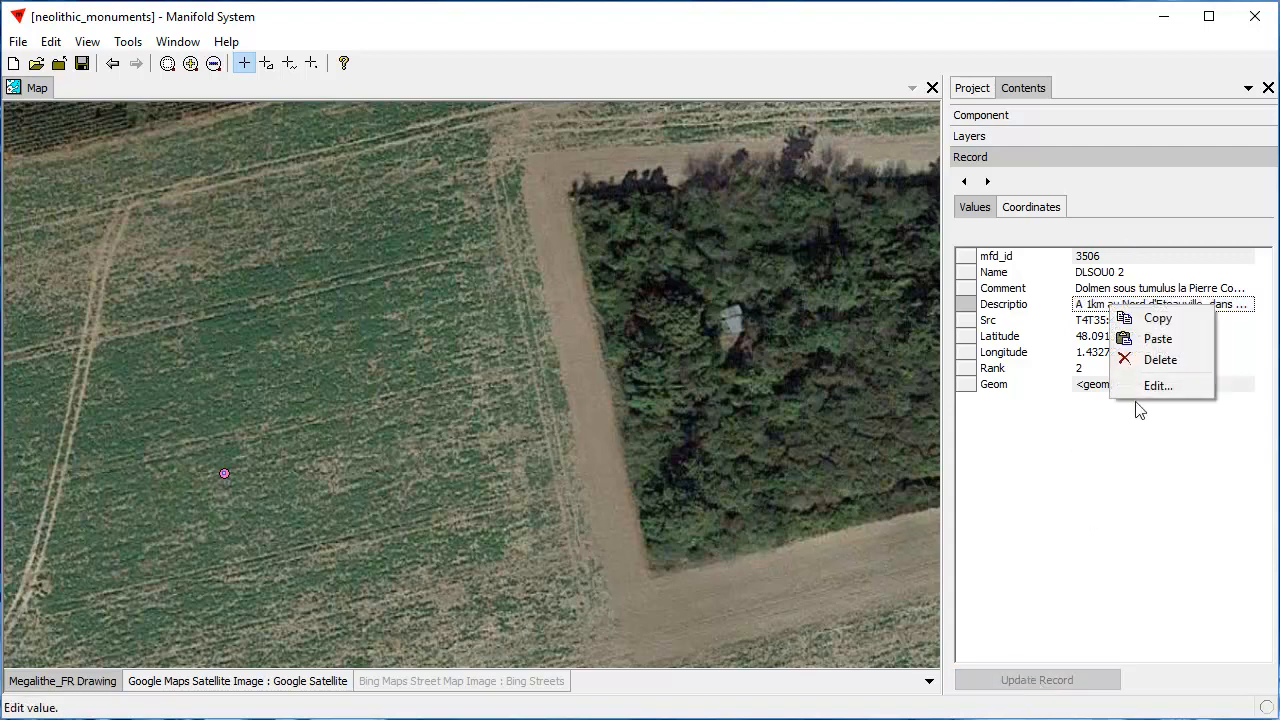
pyautogui.click(1148, 387)
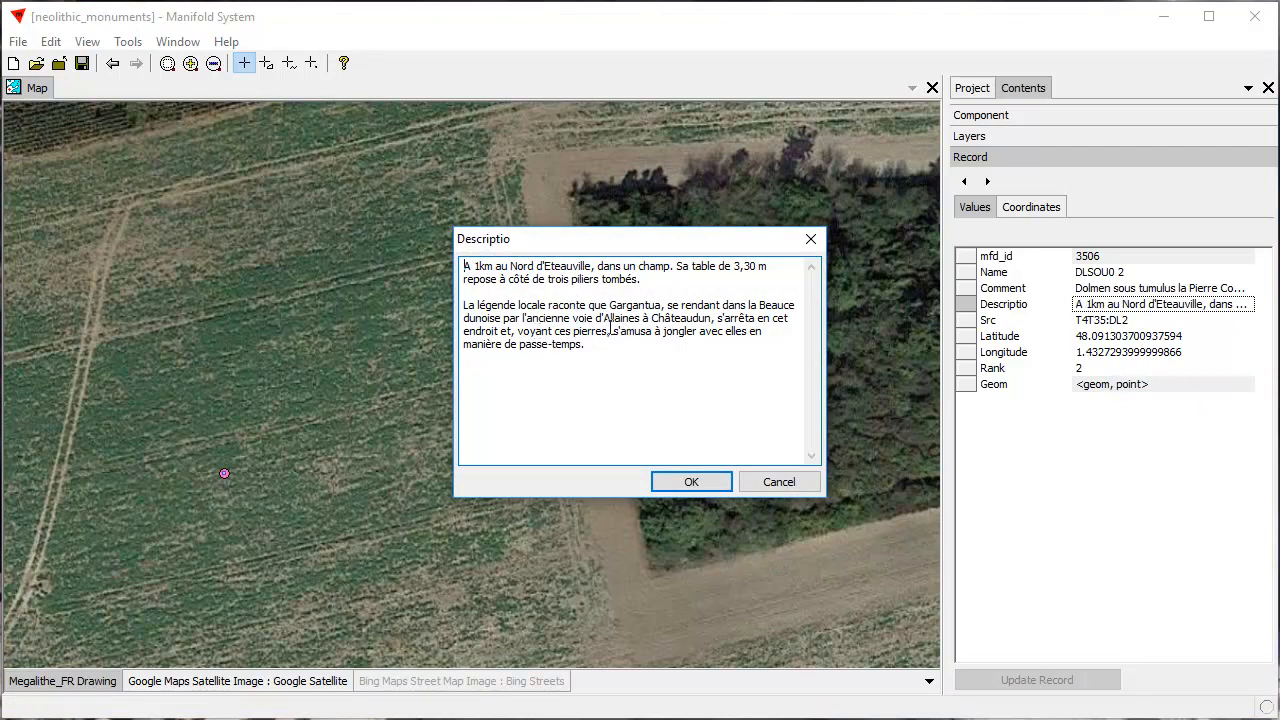
pyautogui.click(692, 484)
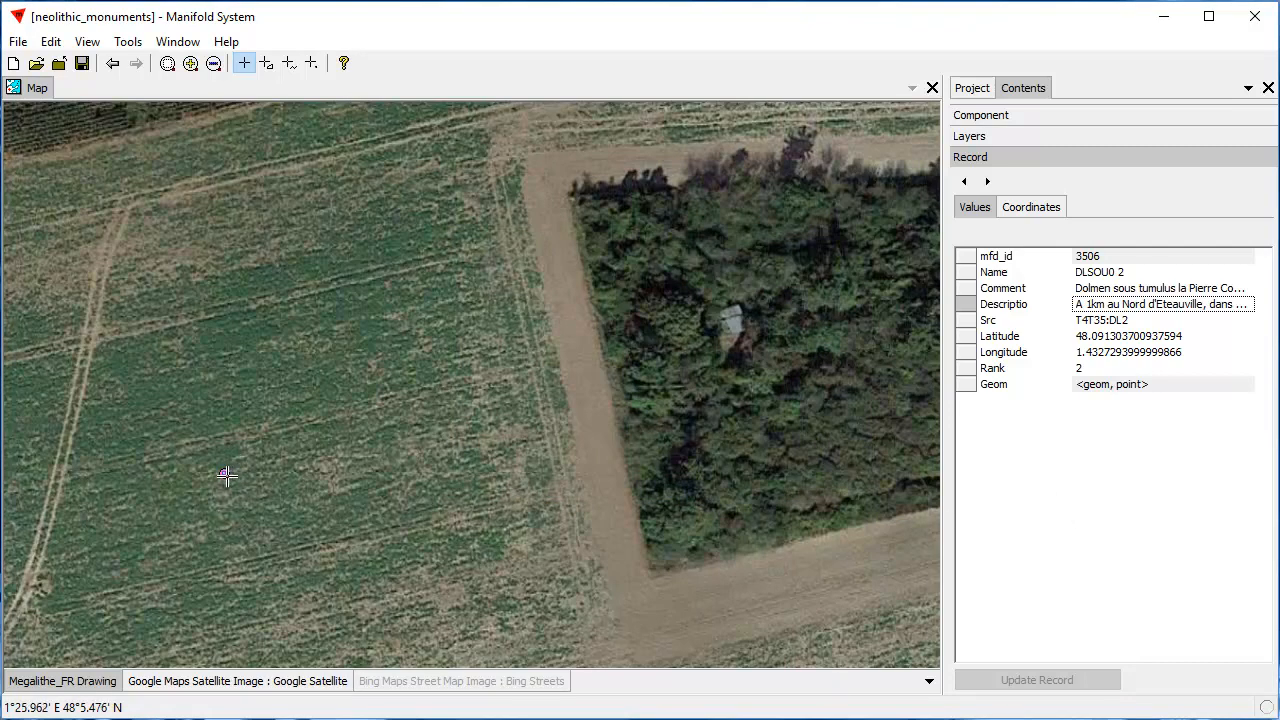
# Move the dolmen point from the field onto the small pale-roofed structure in the woods and save the new location to its record
pyautogui.moveTo(225, 475); pyautogui.dragTo(257, 486)
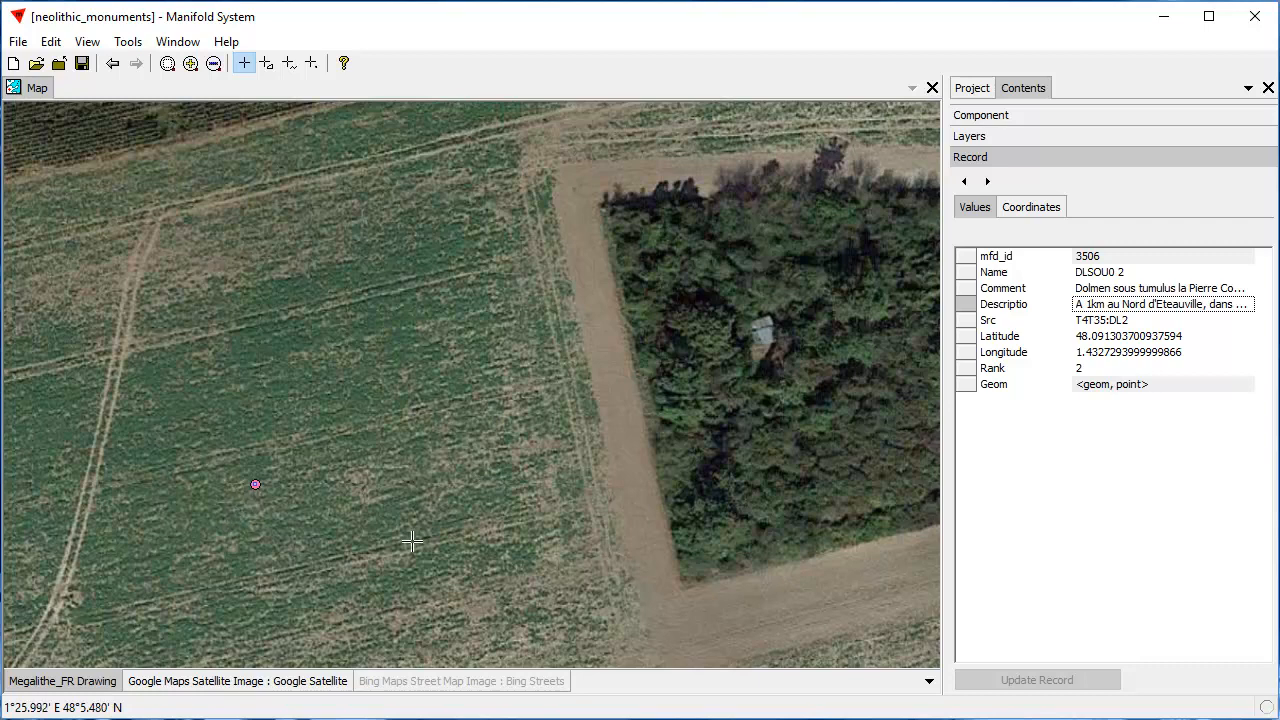
pyautogui.click(381, 548)
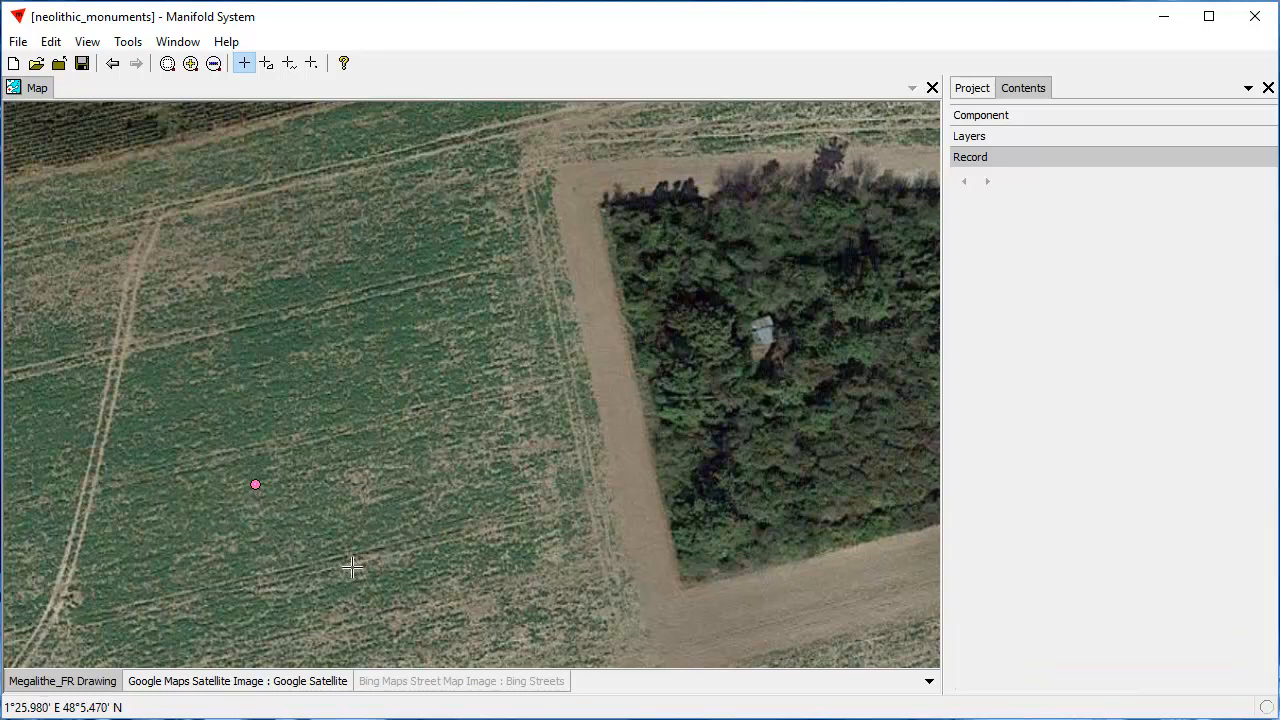
pyautogui.click(256, 485)
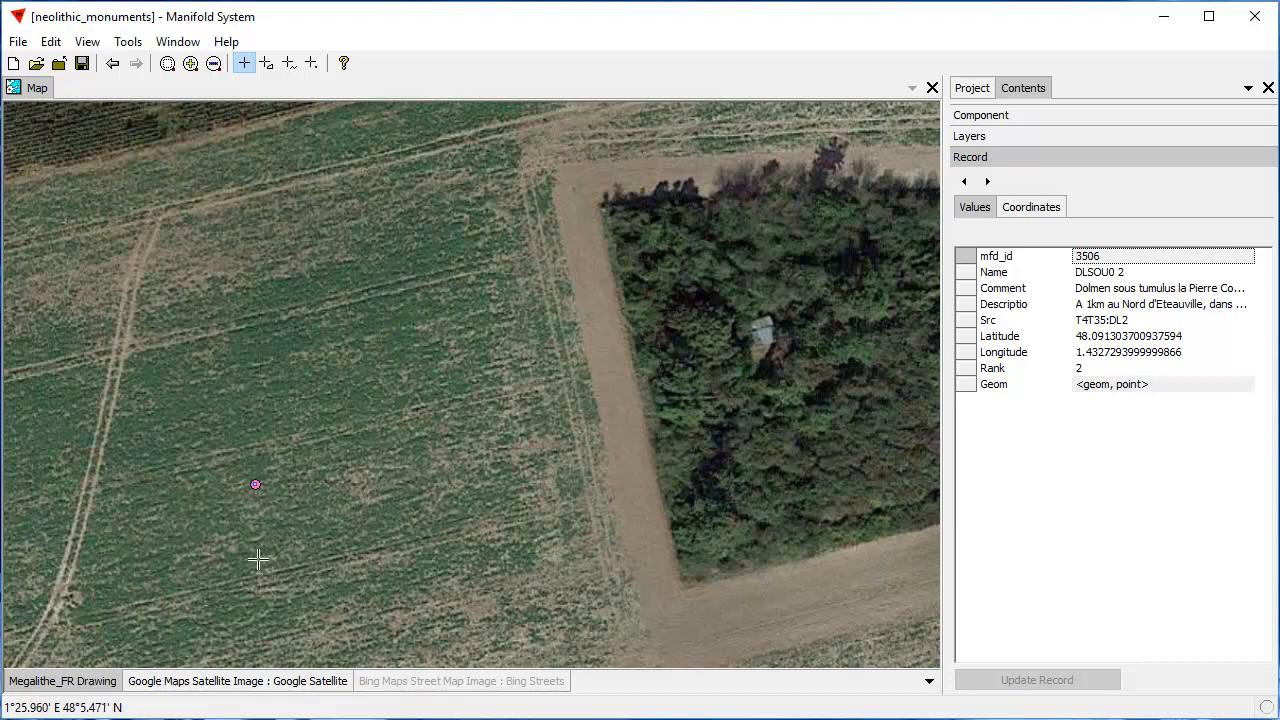
pyautogui.click(1031, 210)
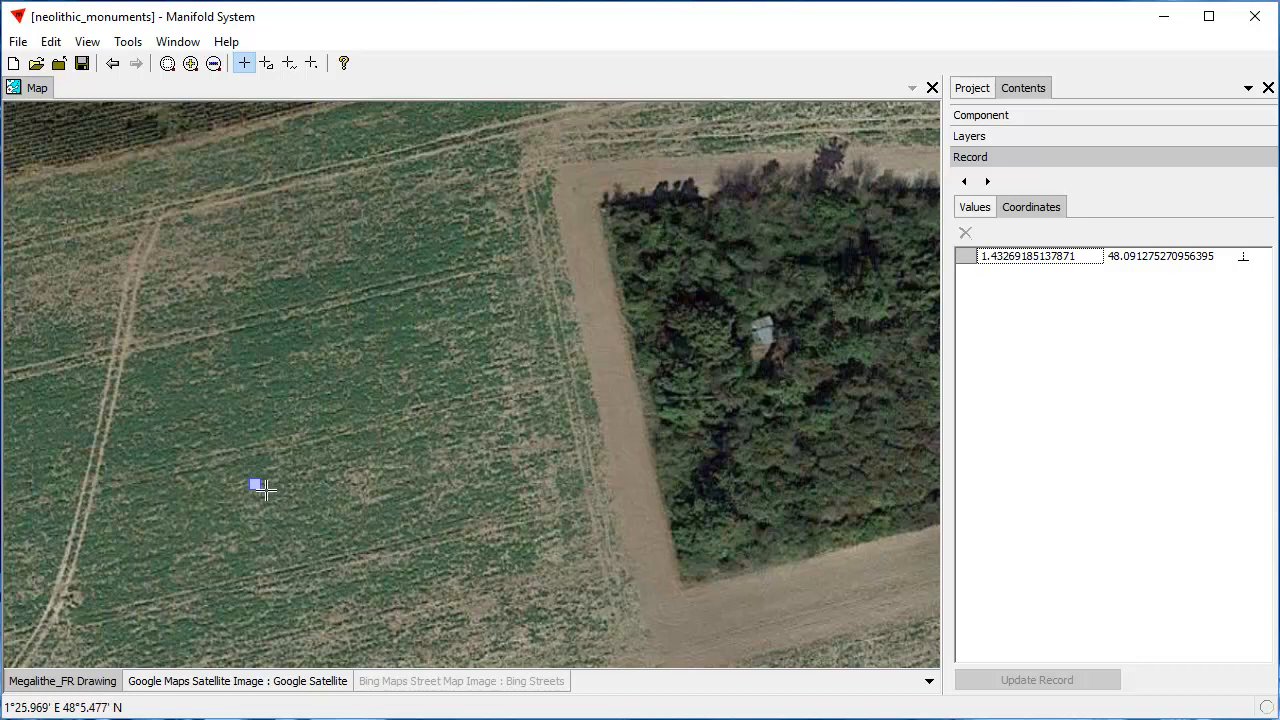
pyautogui.click(763, 328)
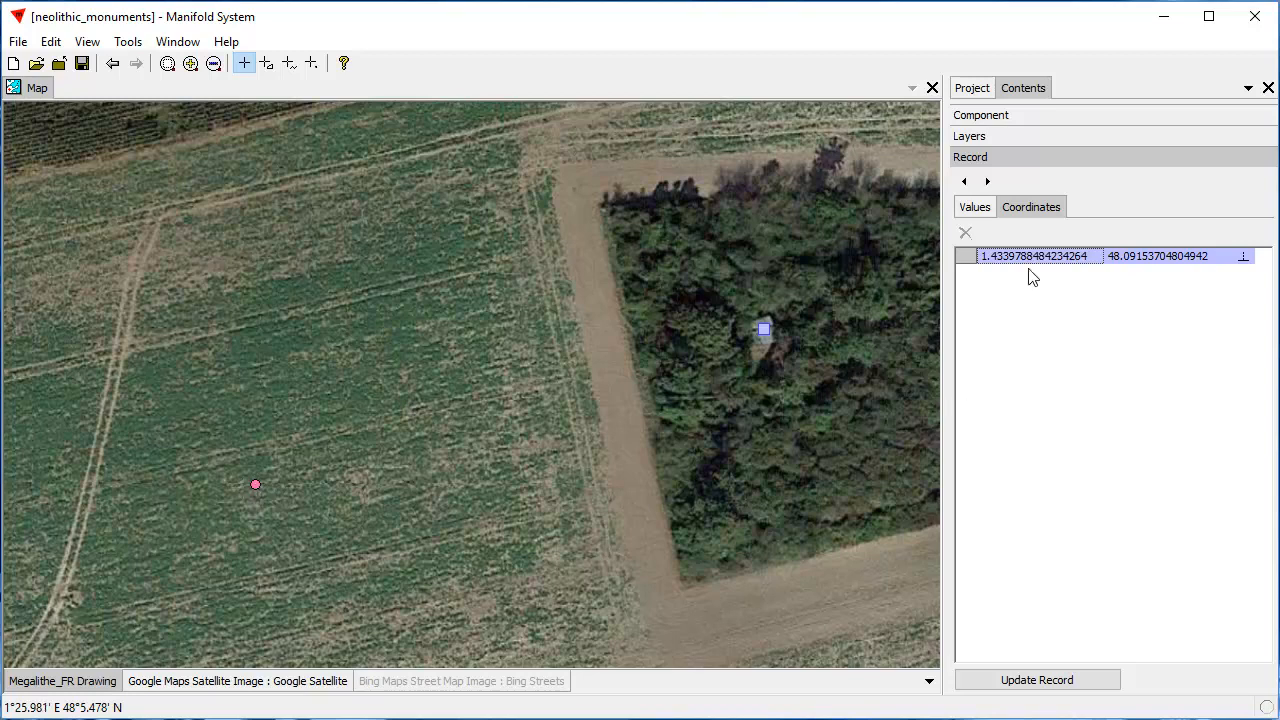
pyautogui.click(1080, 683)
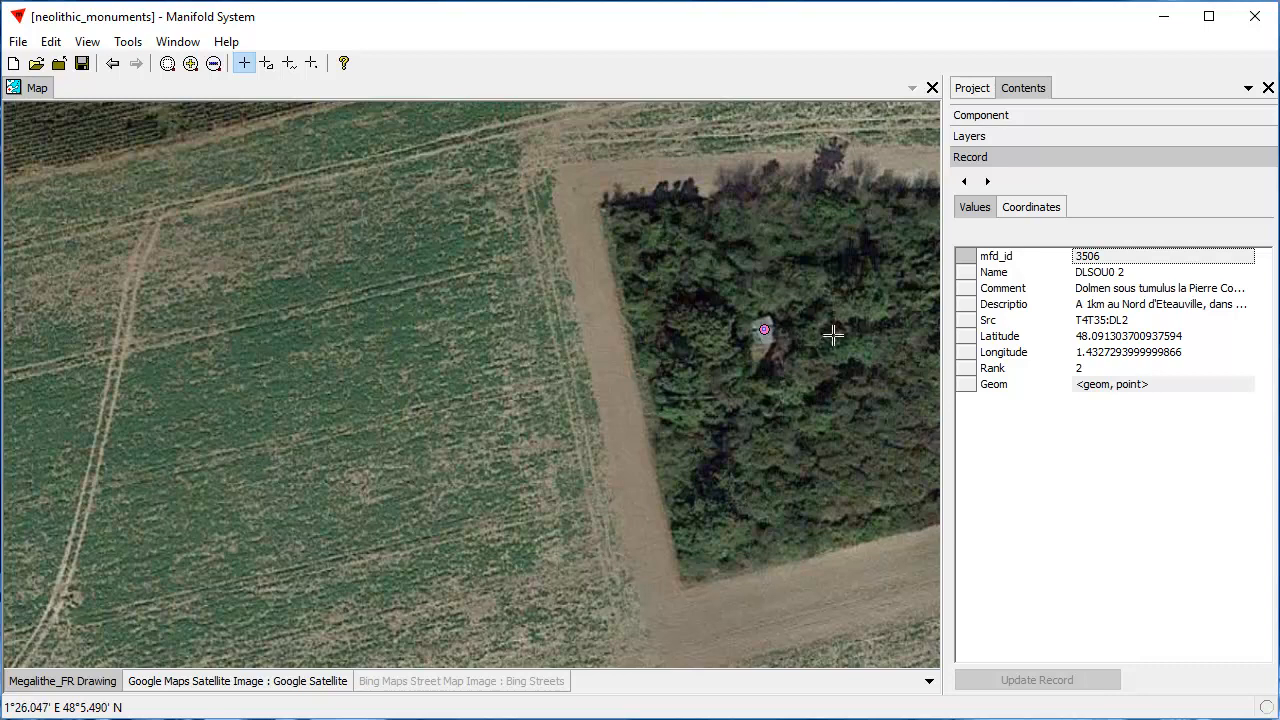
# Check the relocated dolmen point's coordinates, inspect its placement on the roofed structure up close, and close its record
pyautogui.click(1046, 210)
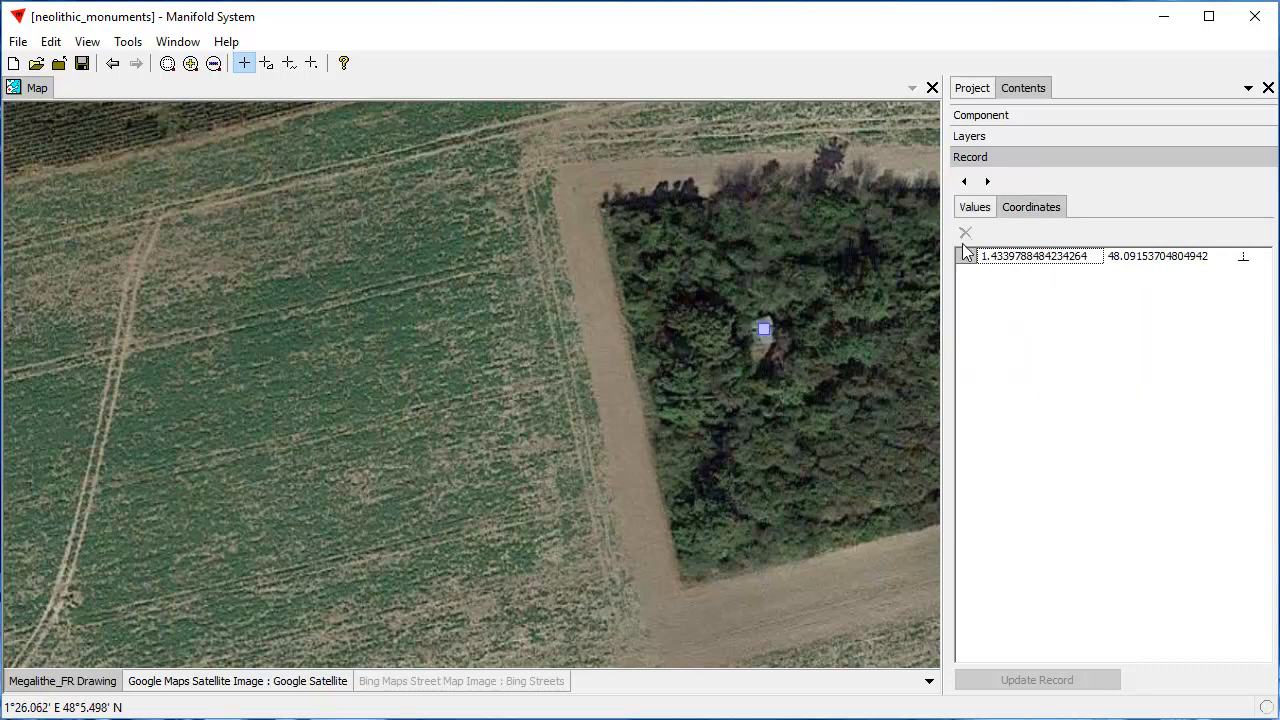
pyautogui.click(975, 212)
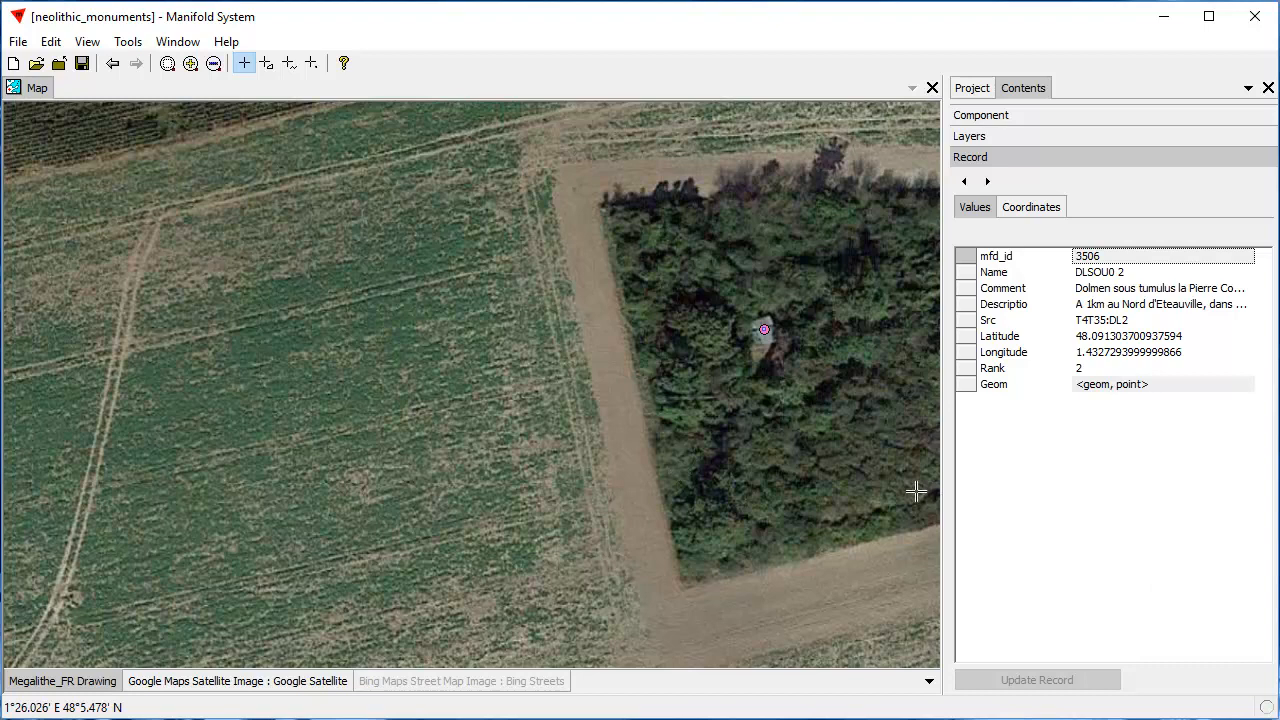
pyautogui.moveTo(612, 238); pyautogui.dragTo(863, 422)
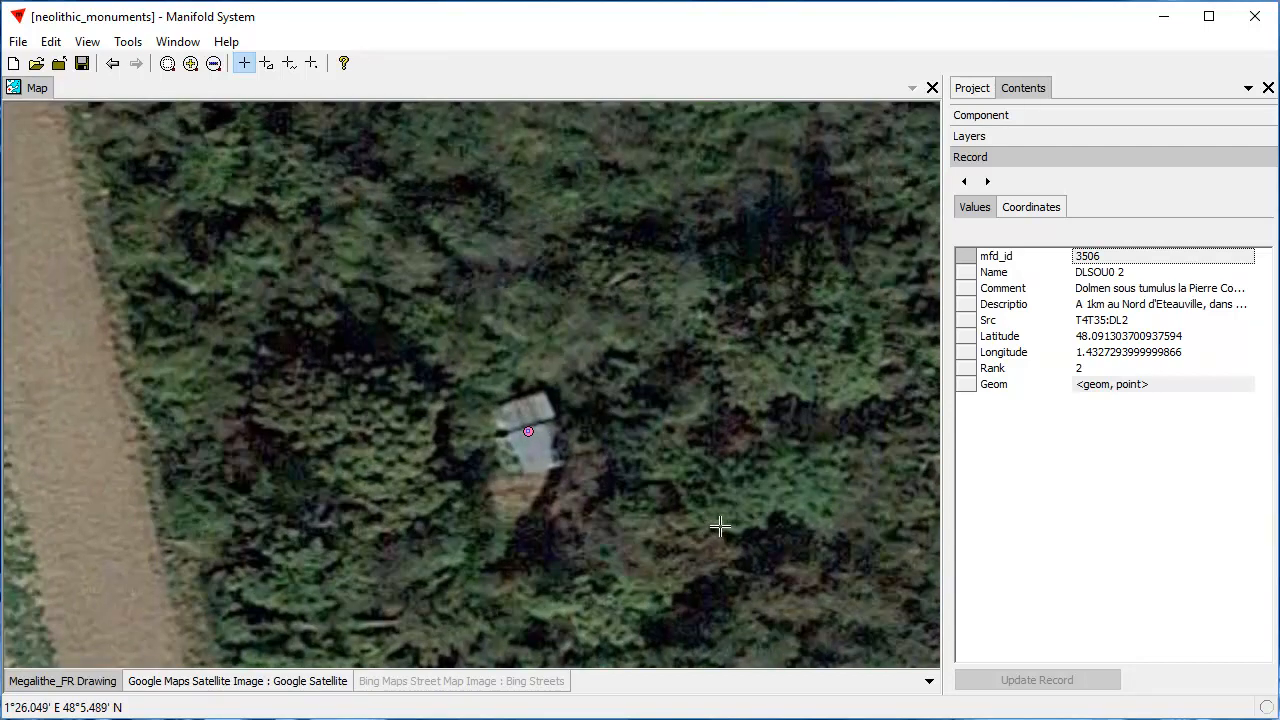
pyautogui.click(733, 472)
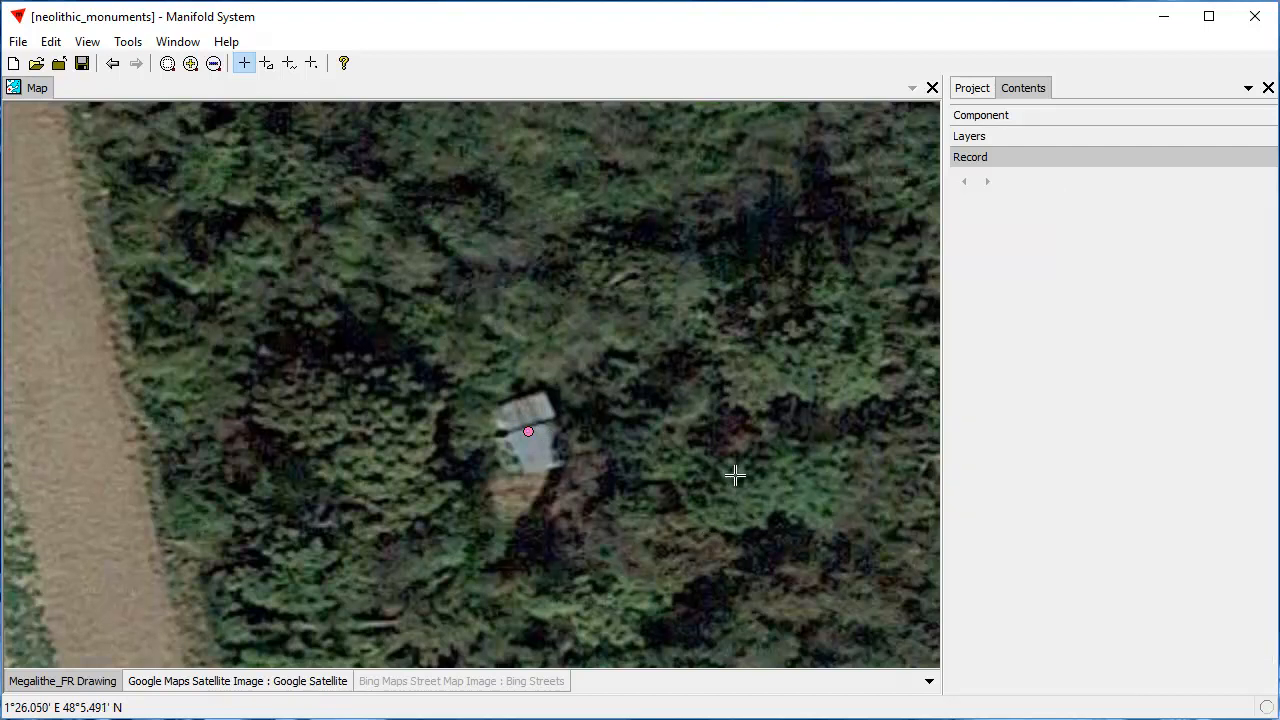
pyautogui.scroll(-2, 730, 480)
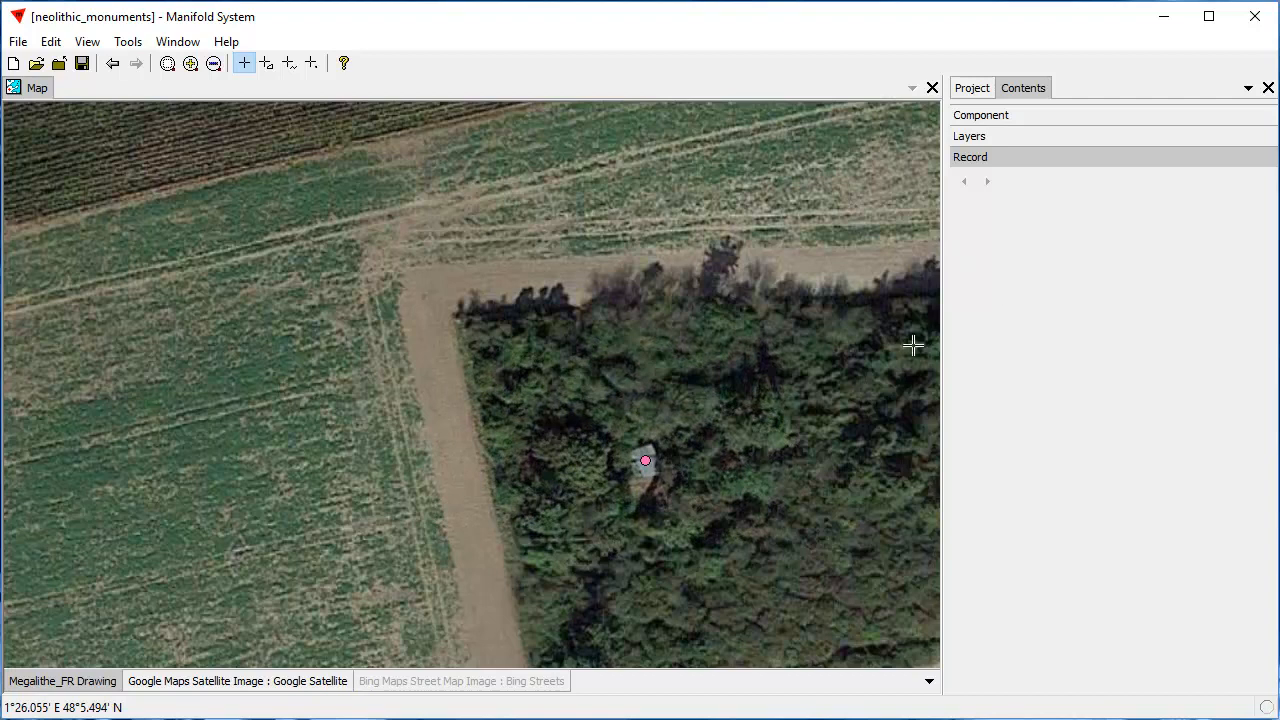
pyautogui.moveTo(836, 397); pyautogui.dragTo(663, 283)
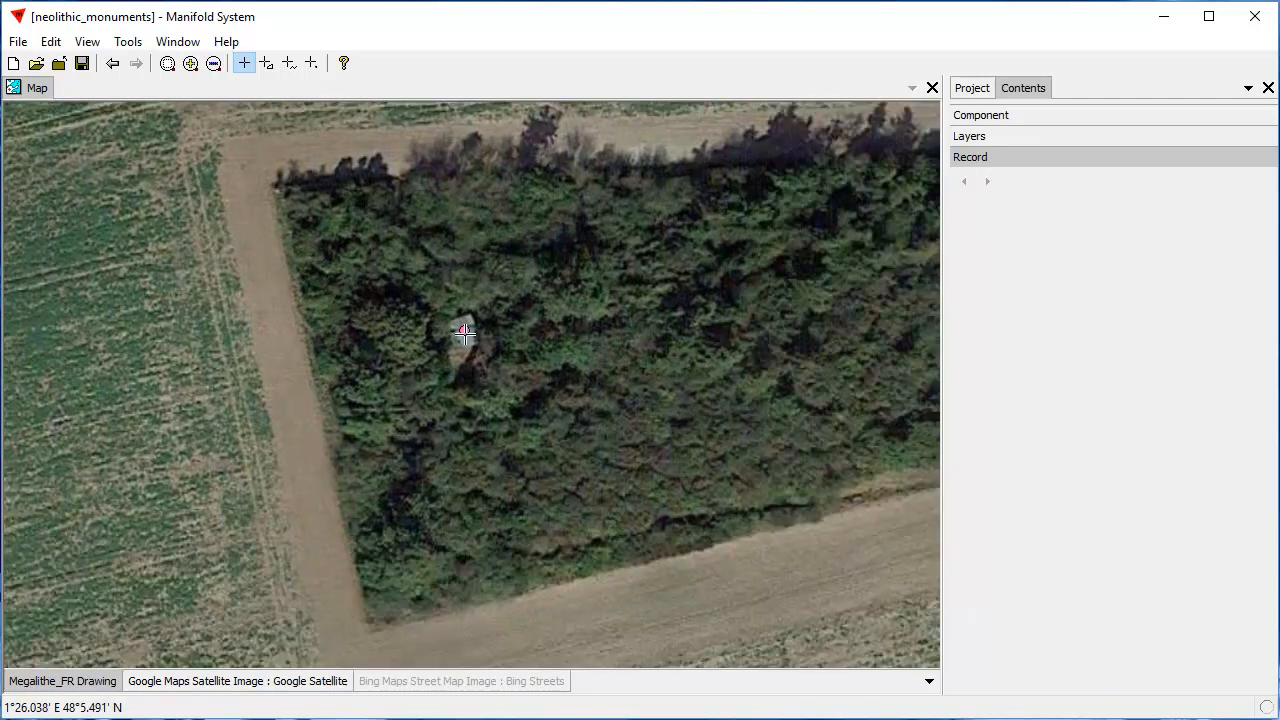
# Pick the relocated dolmen point again and compare its geometry coordinates with the Latitude and Longitude values in its record
pyautogui.click(466, 331)
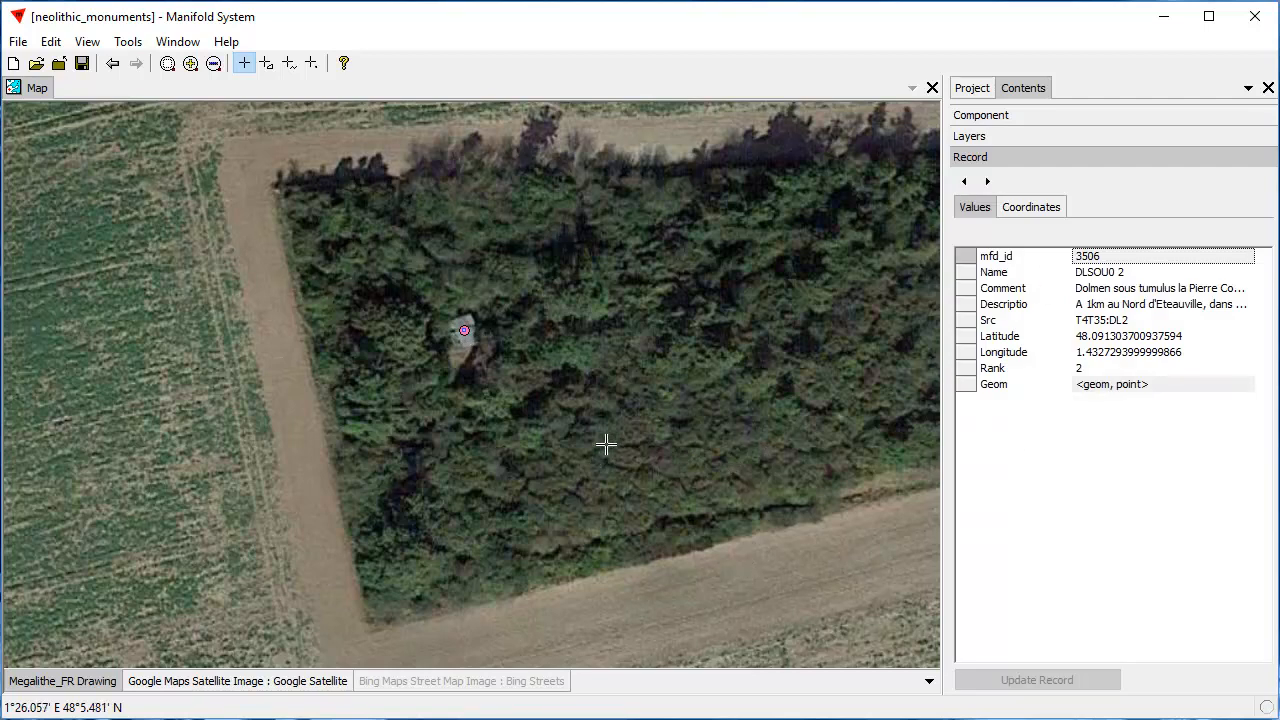
pyautogui.scroll(-2, 627, 362)
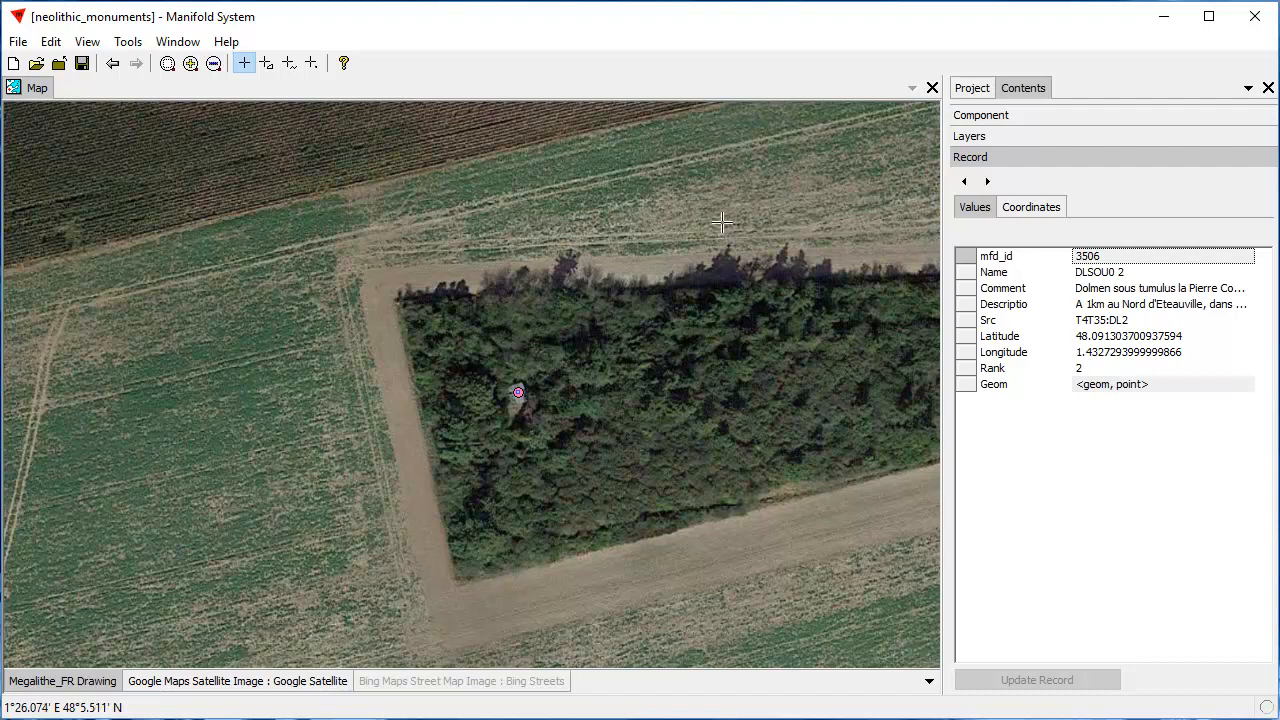
pyautogui.click(1050, 215)
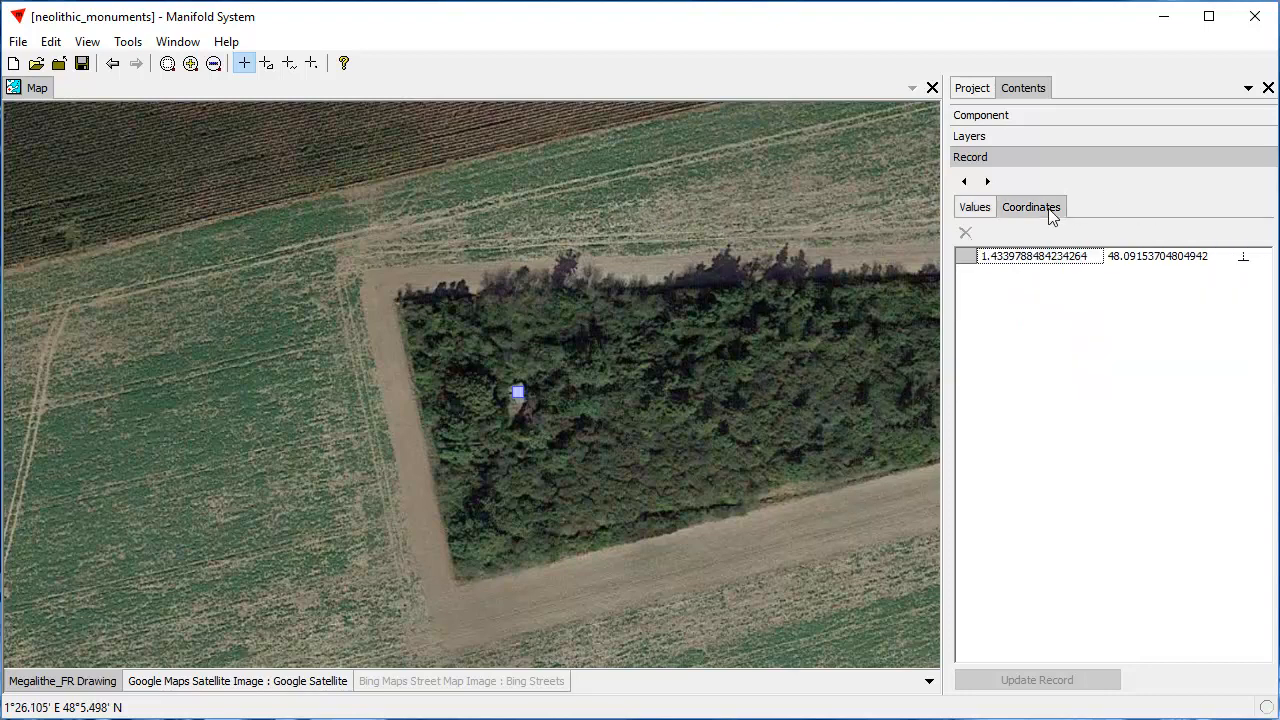
pyautogui.click(980, 209)
pyautogui.click(1013, 206)
pyautogui.click(972, 210)
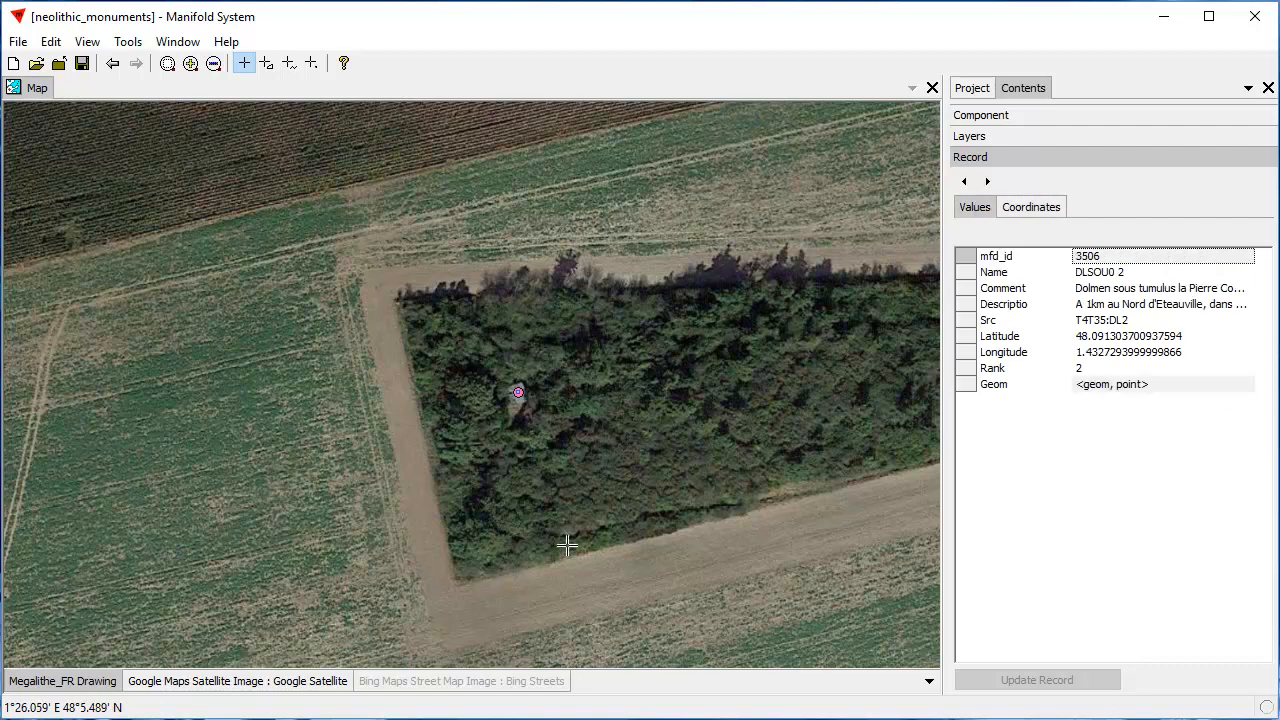